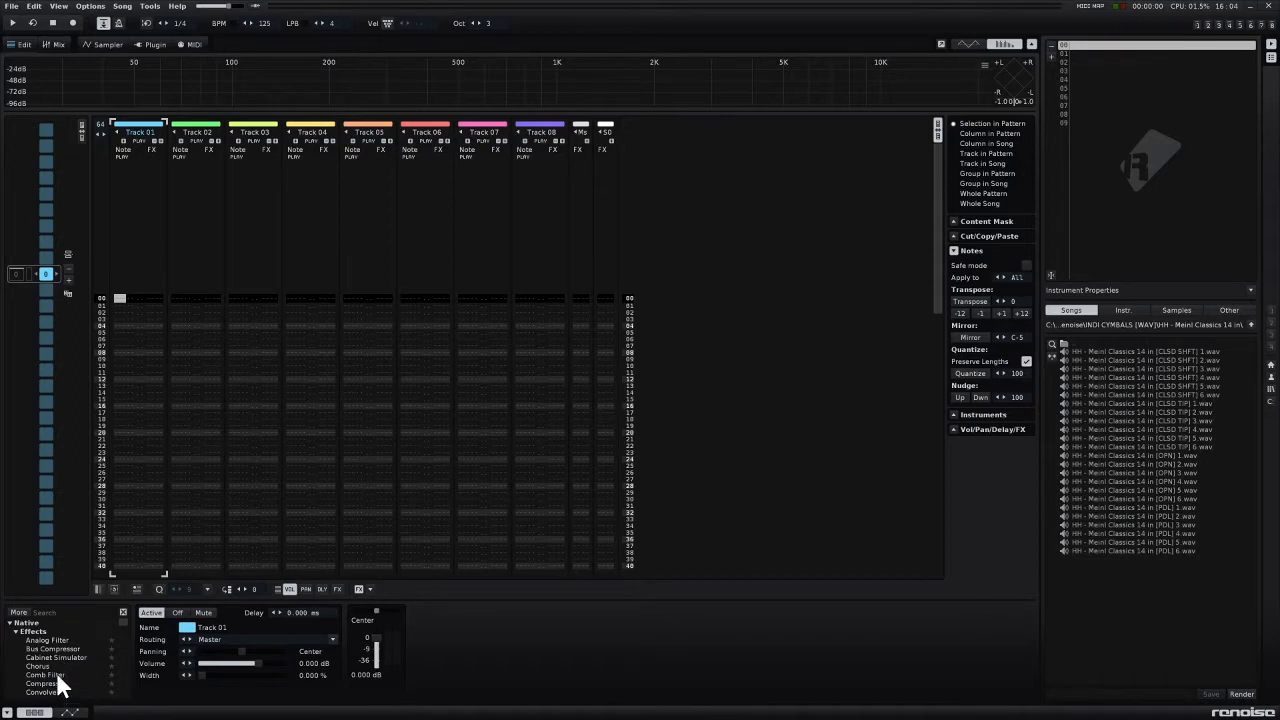
# Add a Comb Filter with 100% feedback to Track 01 and load the sample HH - Meinl Classics 14 in [CLSD TIP] 6.wav.
pyautogui.doubleClick(50, 675)
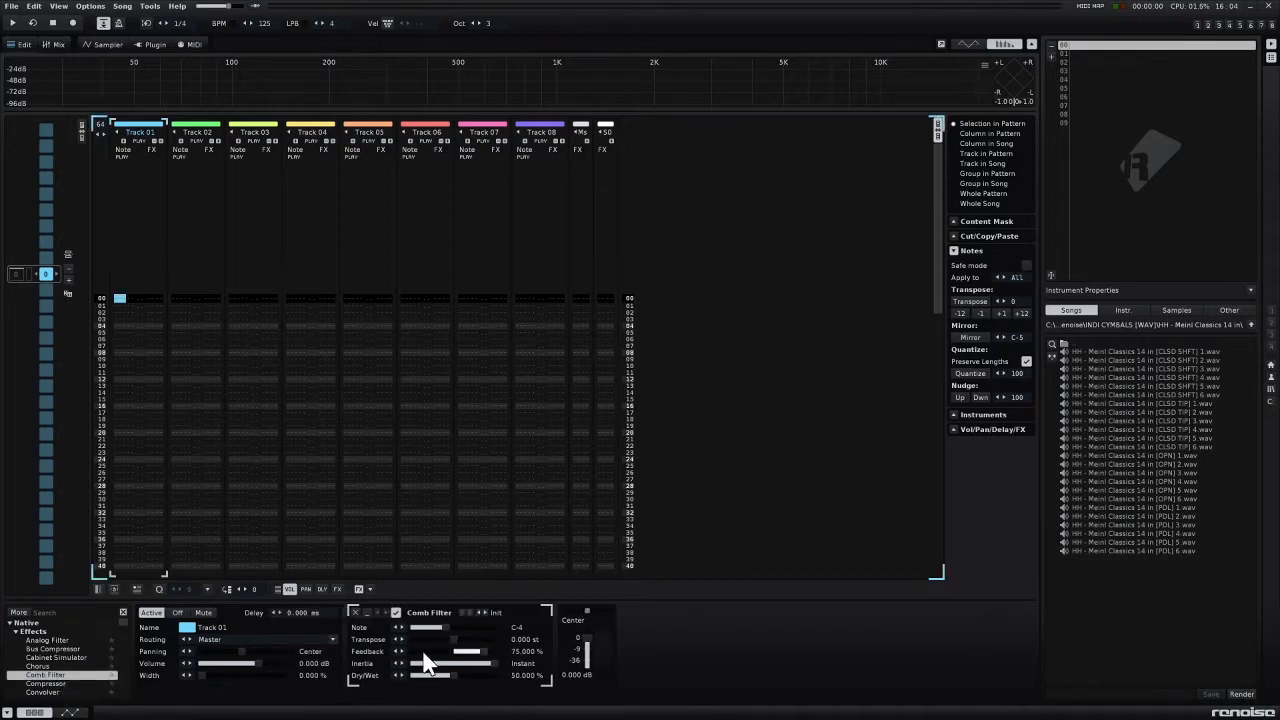
pyautogui.moveTo(486, 655); pyautogui.dragTo(494, 647)
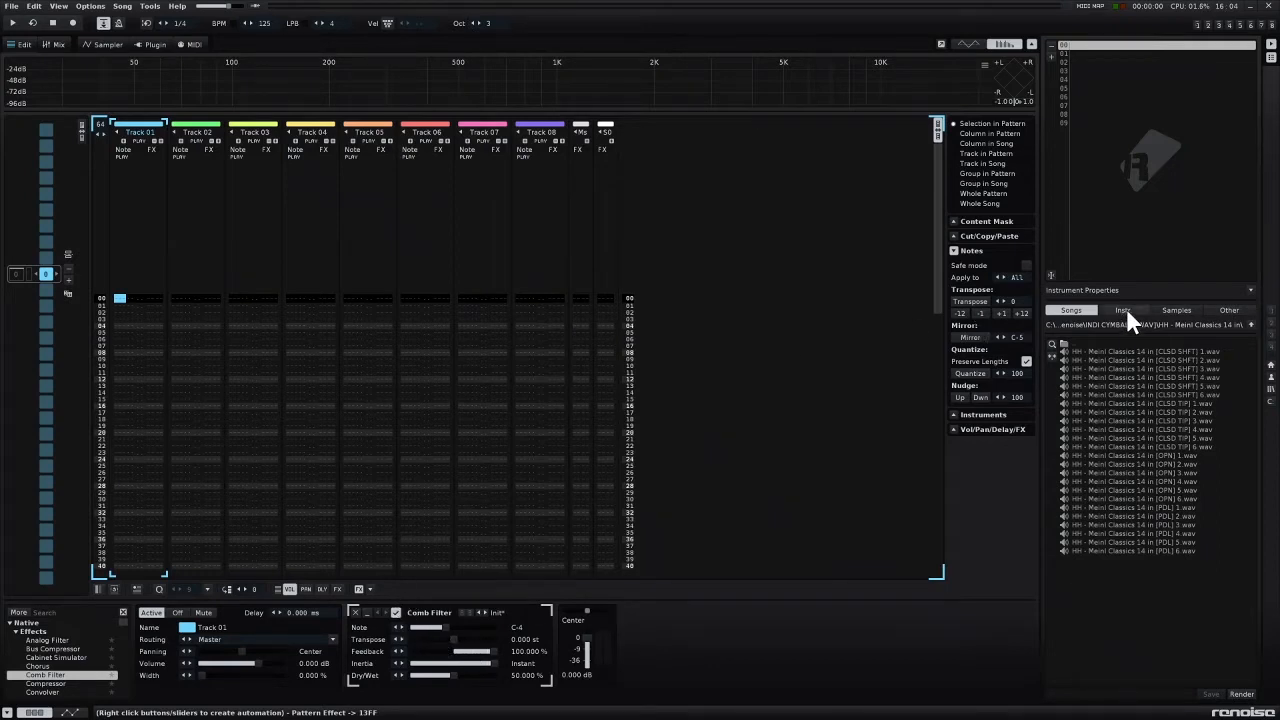
pyautogui.click(1148, 443)
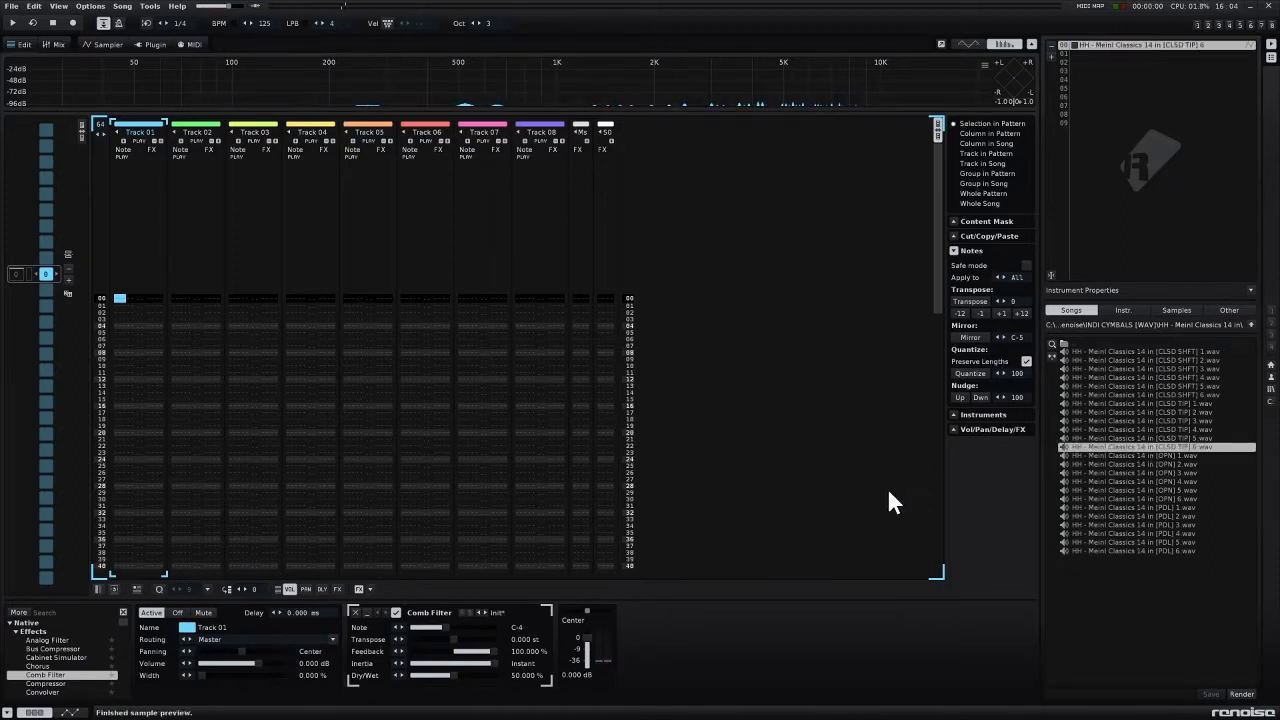
pyautogui.press('q')
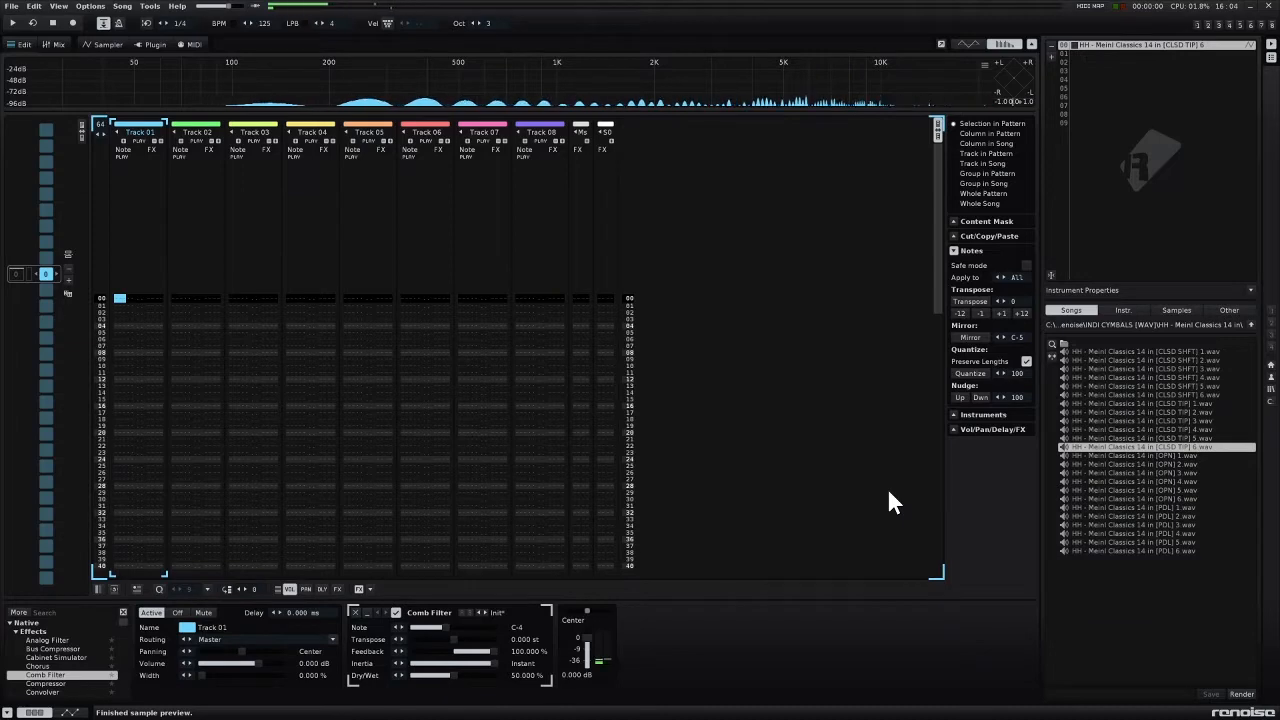
# Add a Key Tracker after the Comb Filter, set its destination to the Comb Filter's Note parameter, and audition different notes.
pyautogui.click(60, 613)
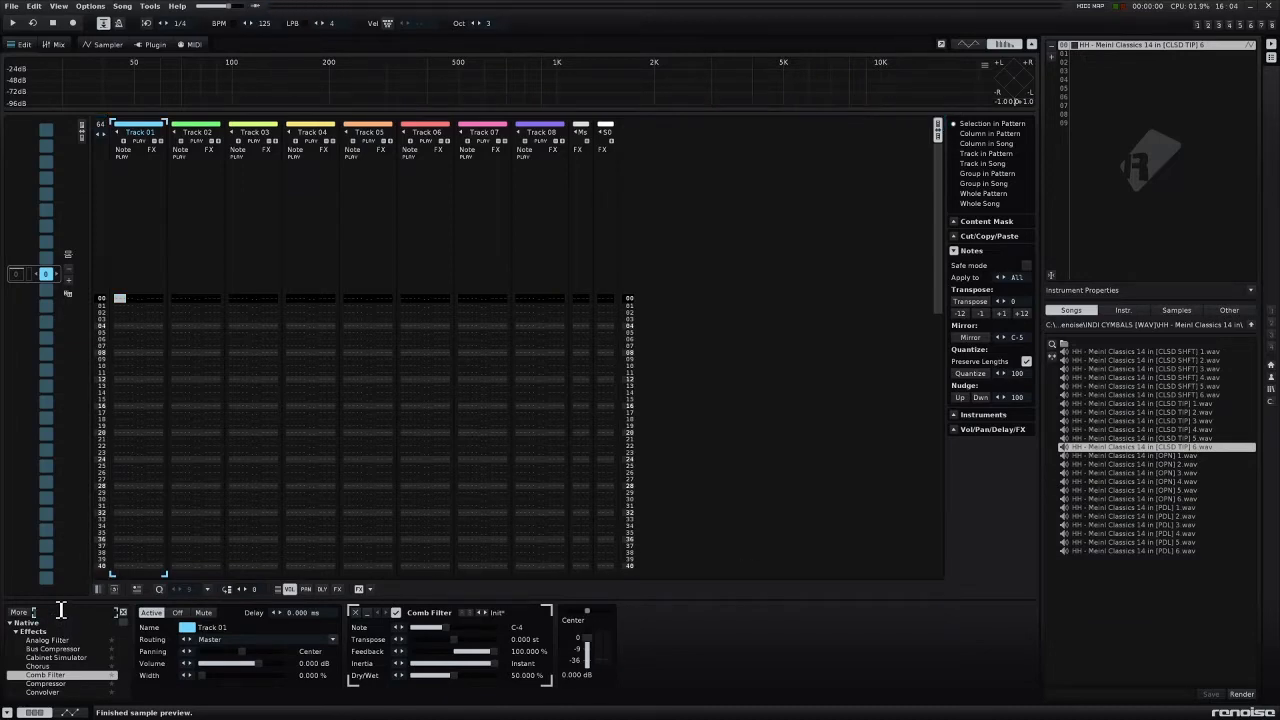
pyautogui.write('key')
pyautogui.doubleClick(48, 640)
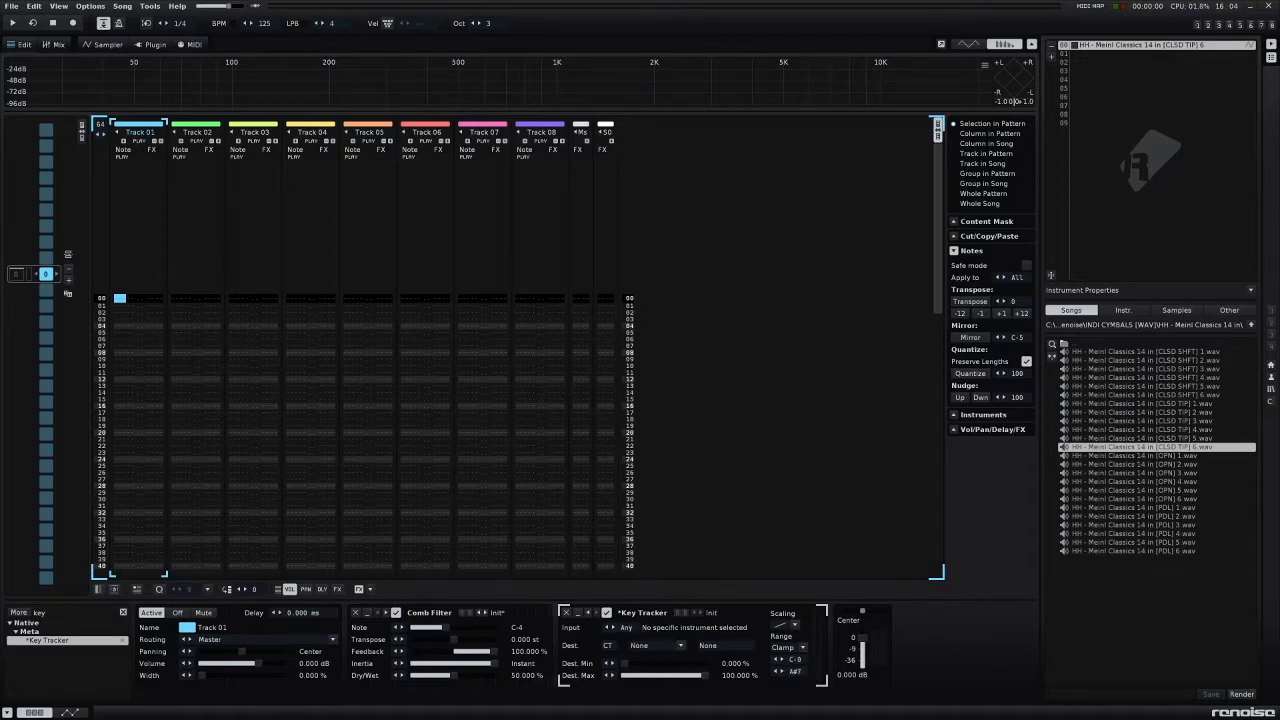
pyautogui.click(649, 645)
pyautogui.click(655, 620)
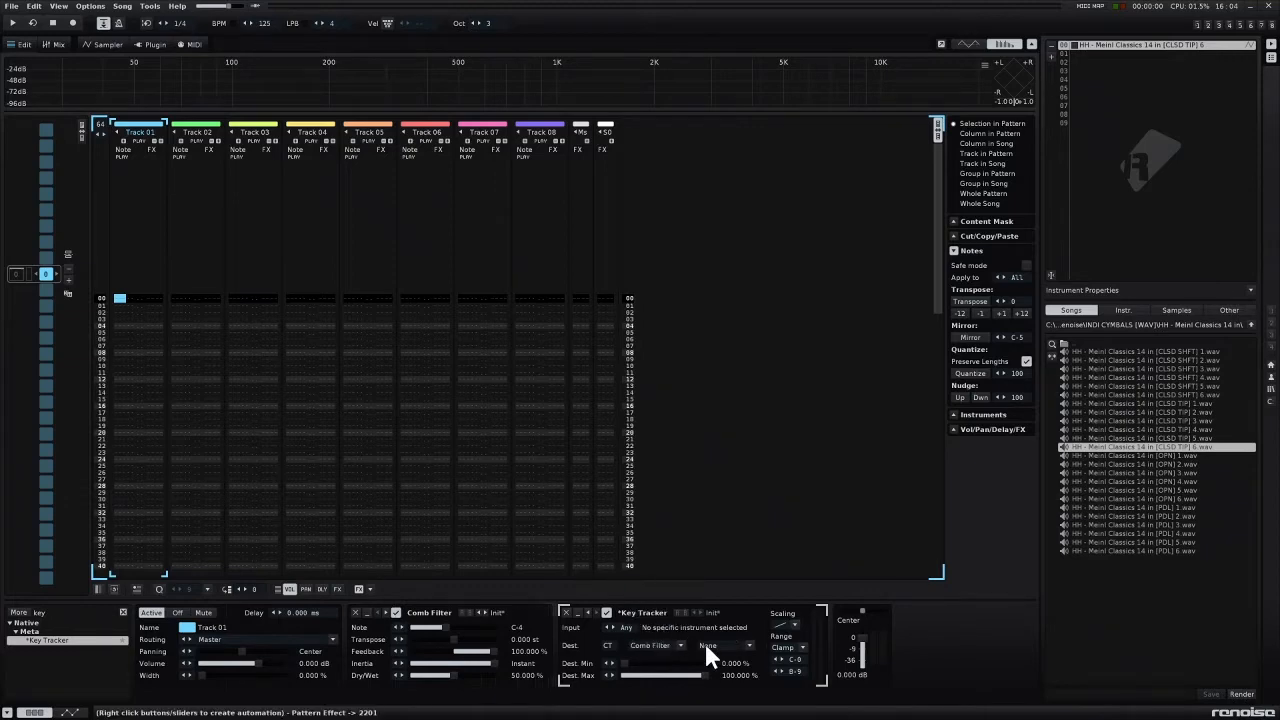
pyautogui.click(708, 647)
pyautogui.click(714, 598)
pyautogui.press('r')
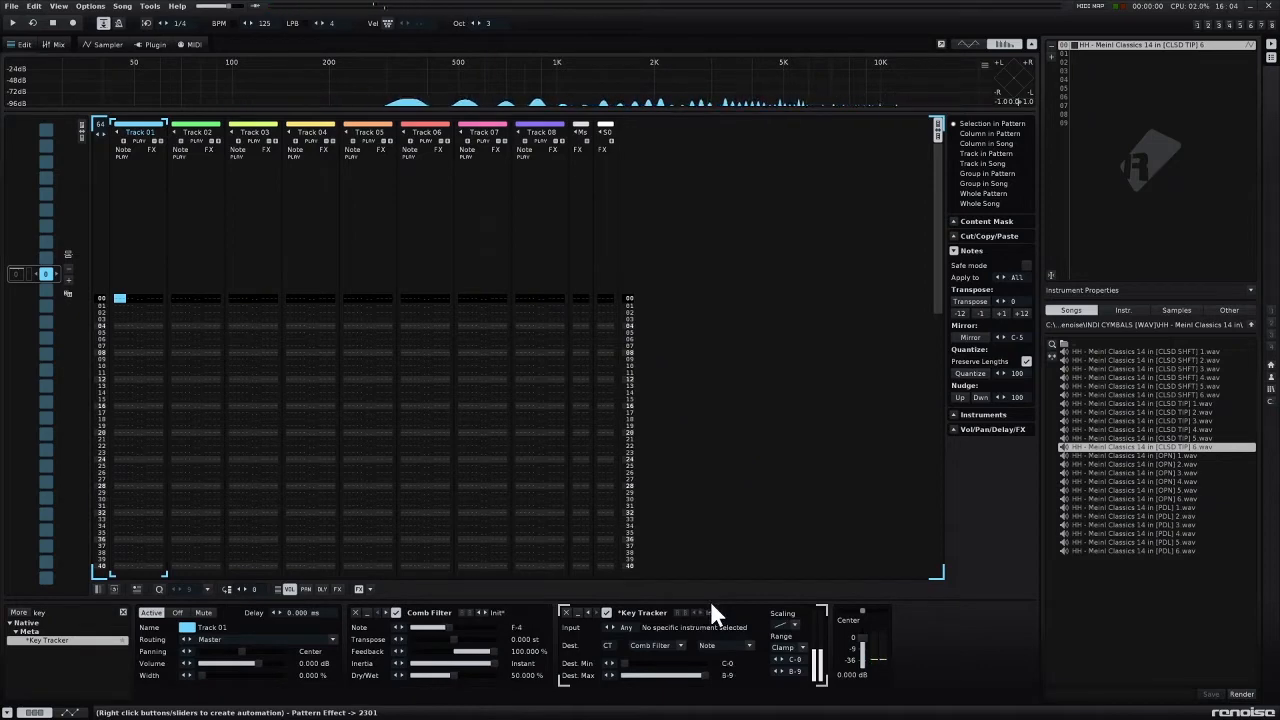
pyautogui.press('q')
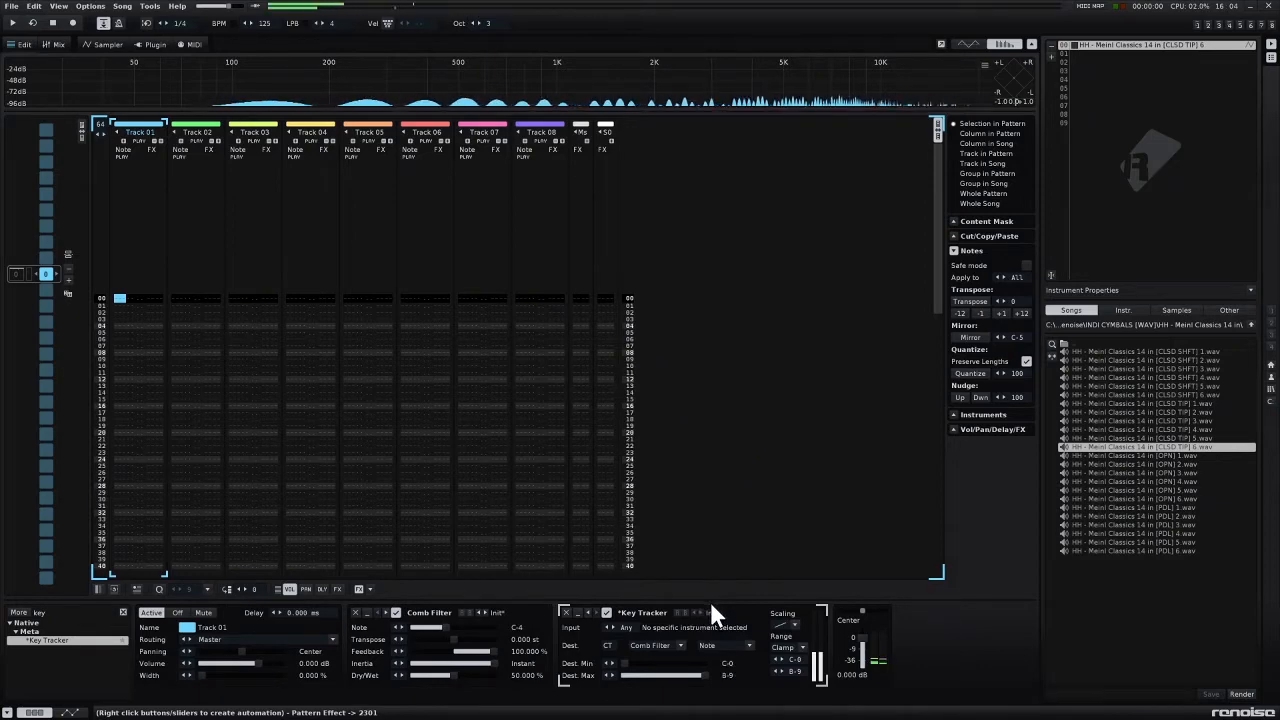
# Delete the empty tracks beside Track 01 in the mixer.
pyautogui.click(56, 43)
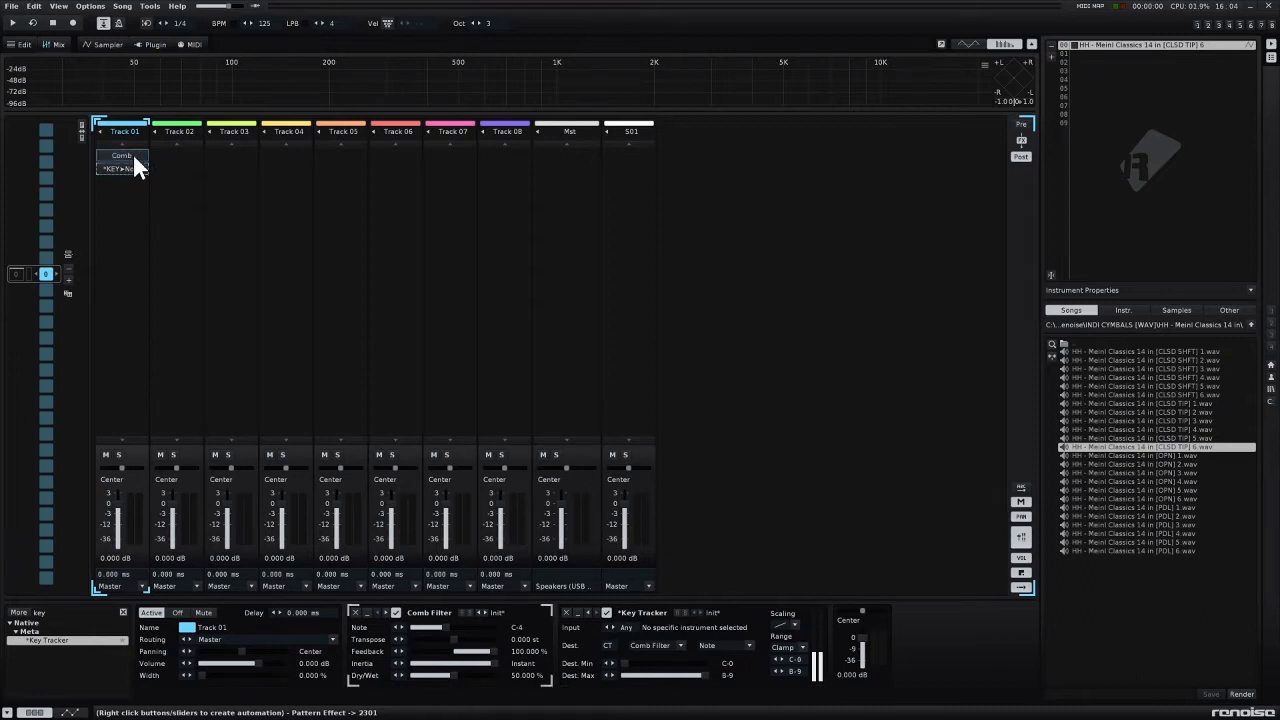
pyautogui.click(176, 197)
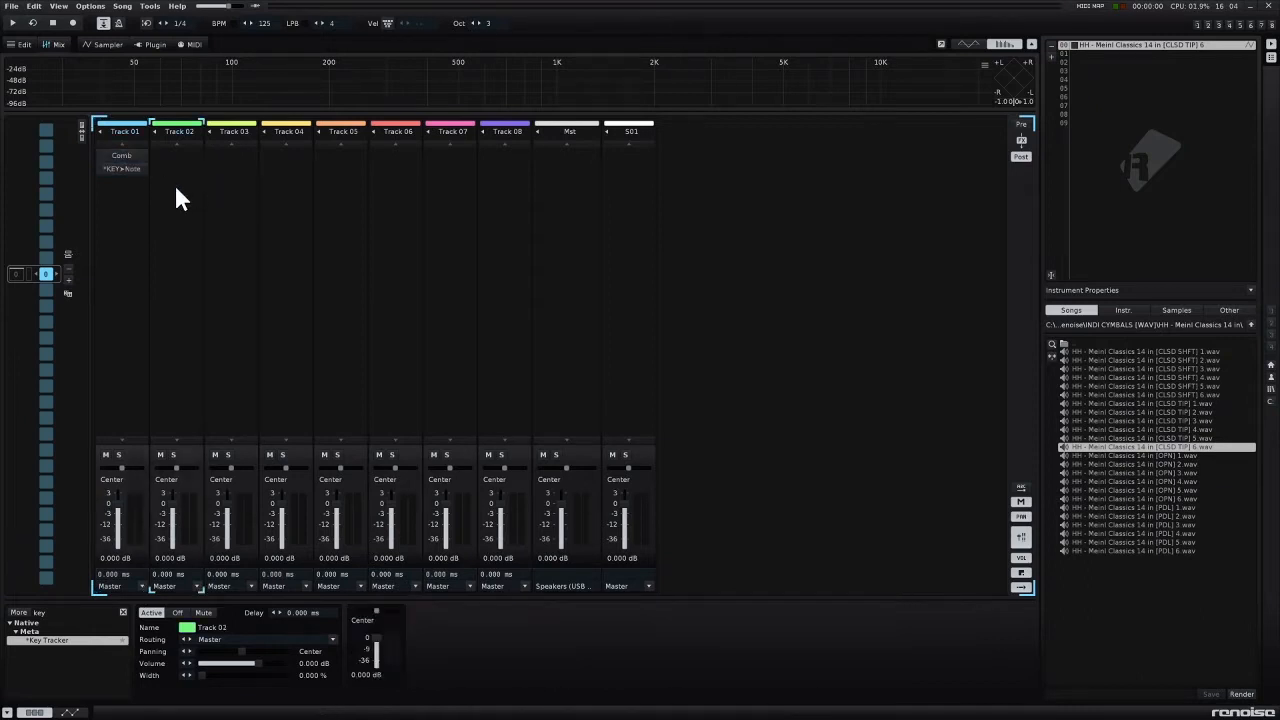
pyautogui.rightClick(181, 186)
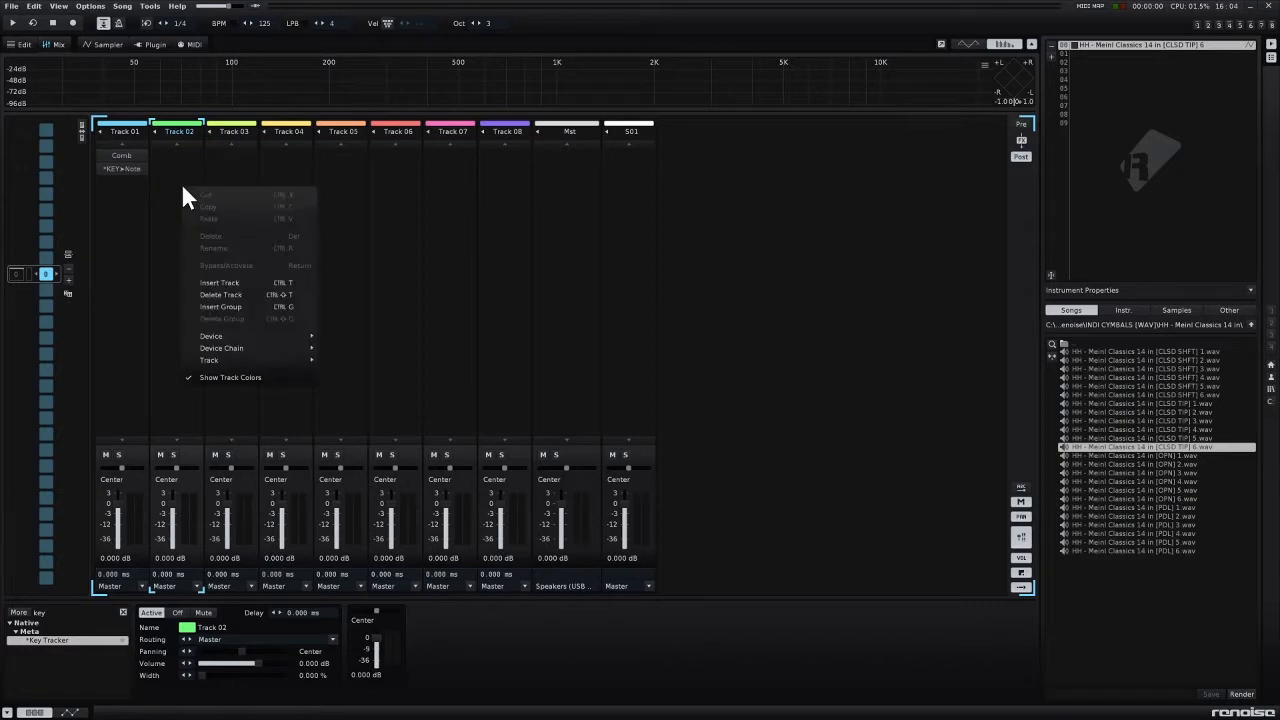
pyautogui.click(237, 296)
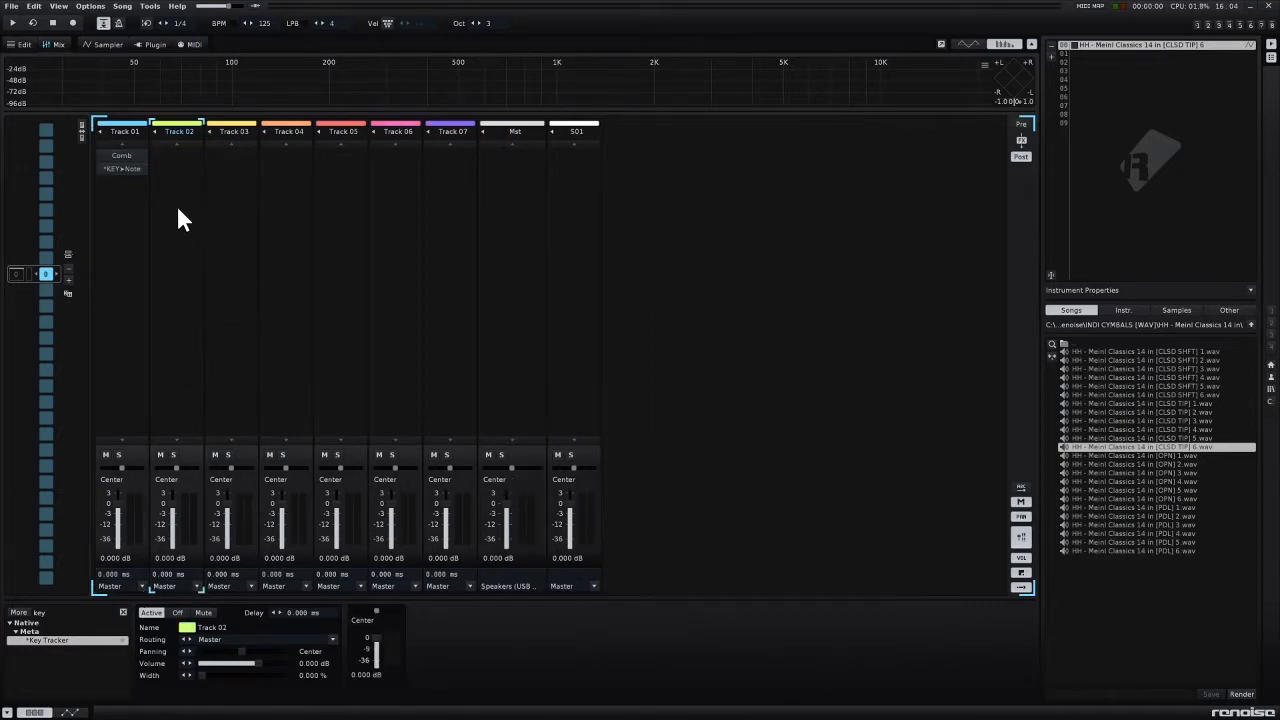
pyautogui.rightClick(181, 199)
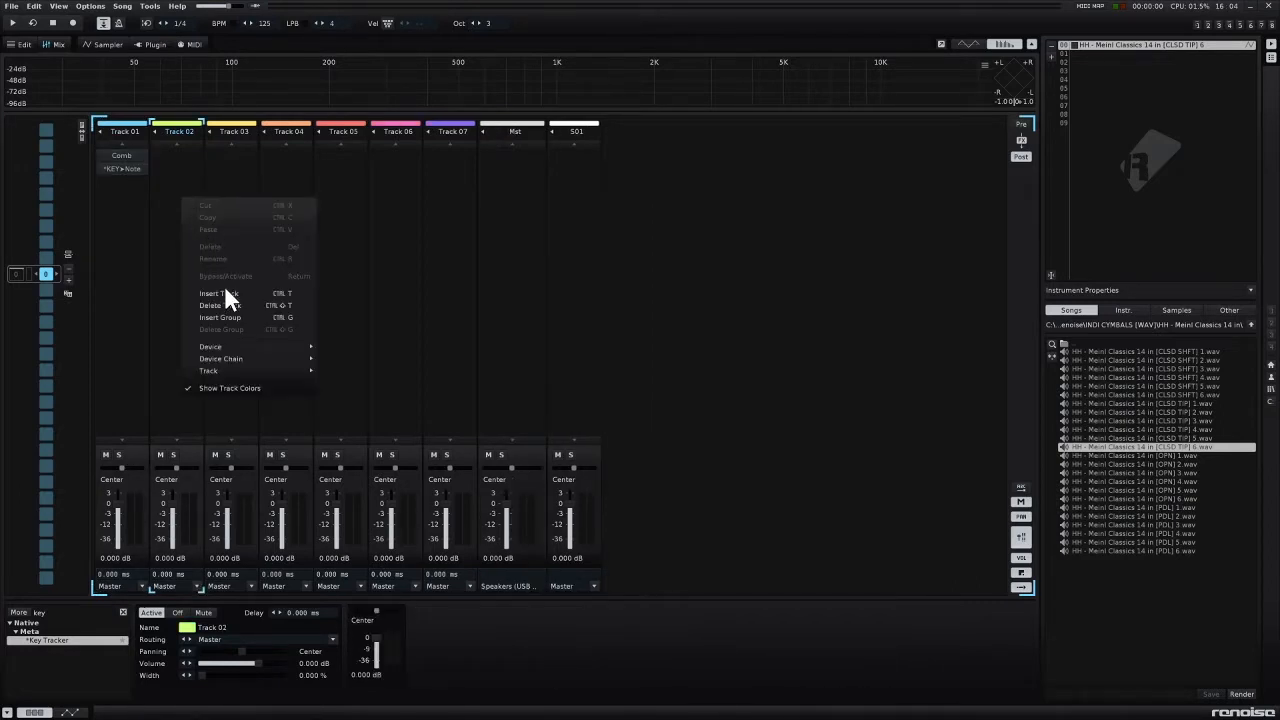
pyautogui.click(236, 306)
pyautogui.rightClick(171, 190)
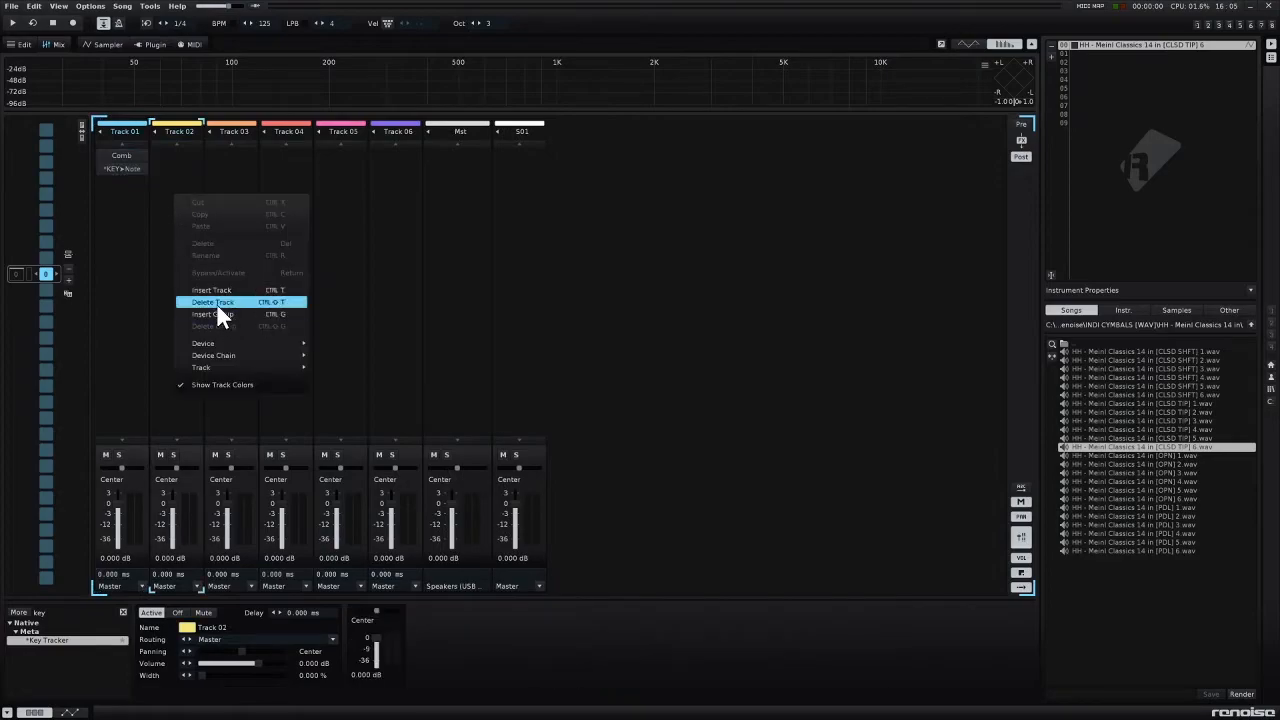
pyautogui.click(290, 300)
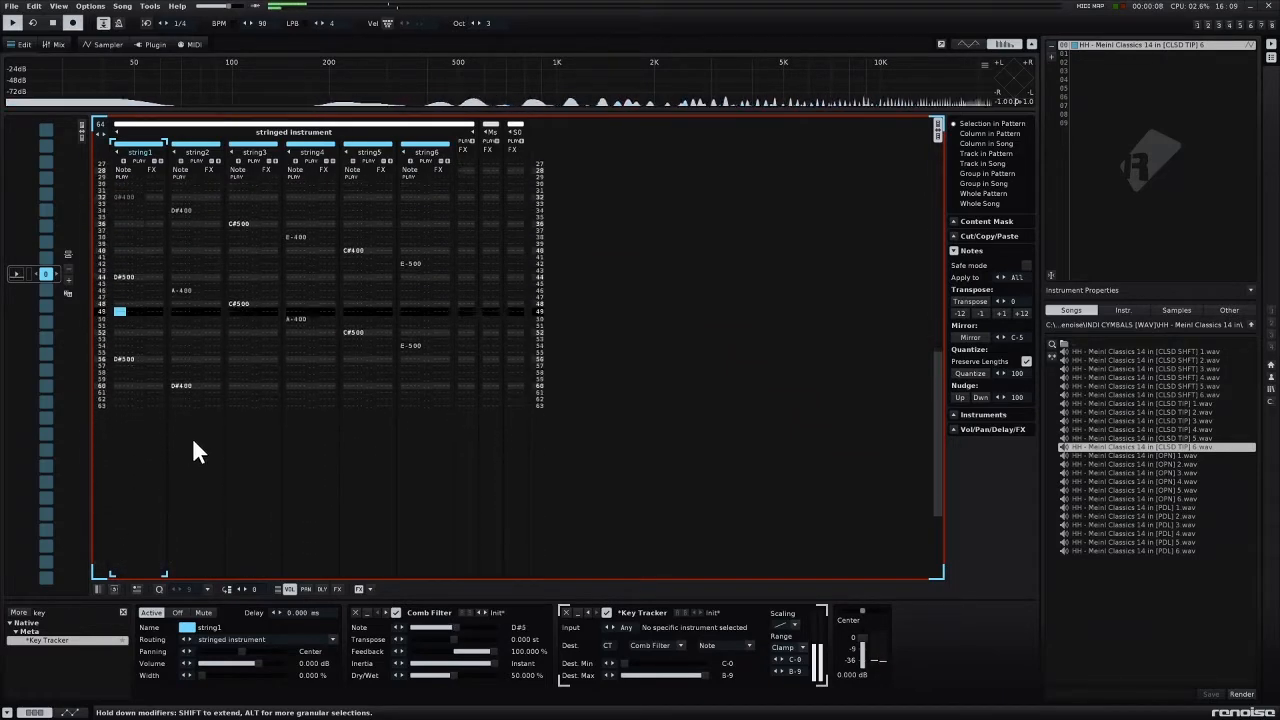
# Add a Compressor to the stringed instrument group with a 6.331:1 ratio and 10.27 dB makeup gain.
pyautogui.click(57, 43)
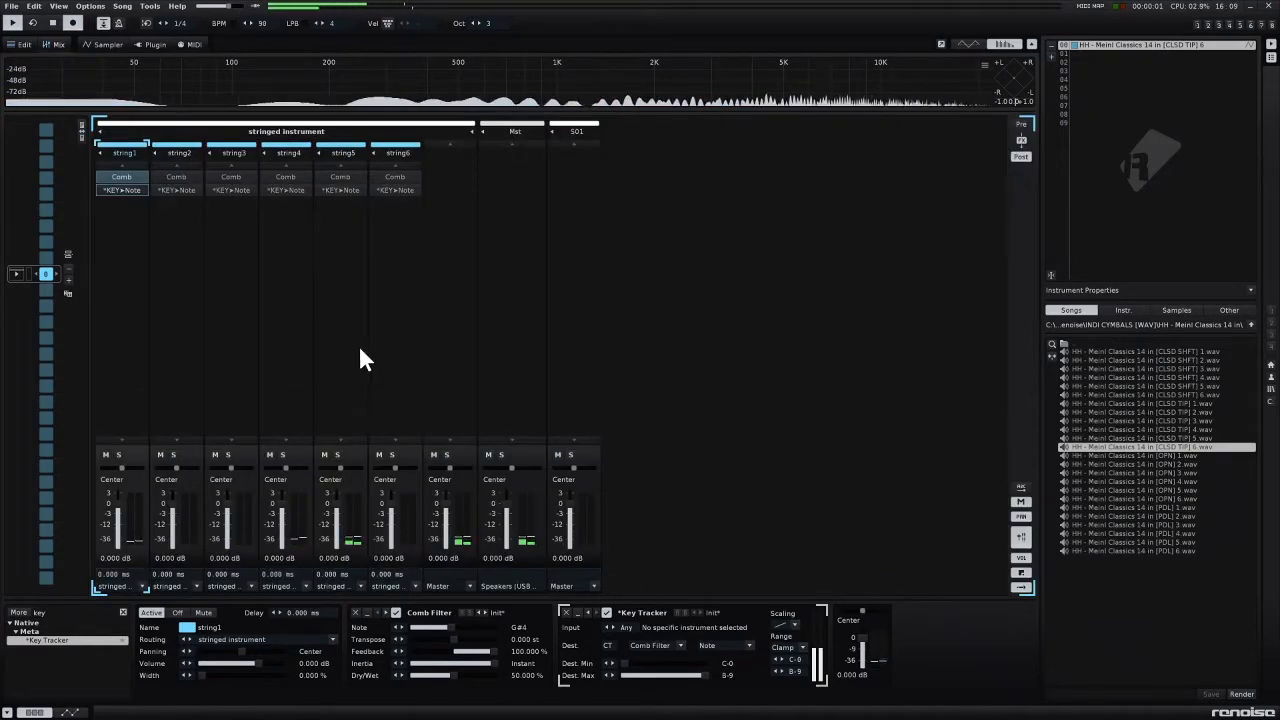
pyautogui.click(438, 227)
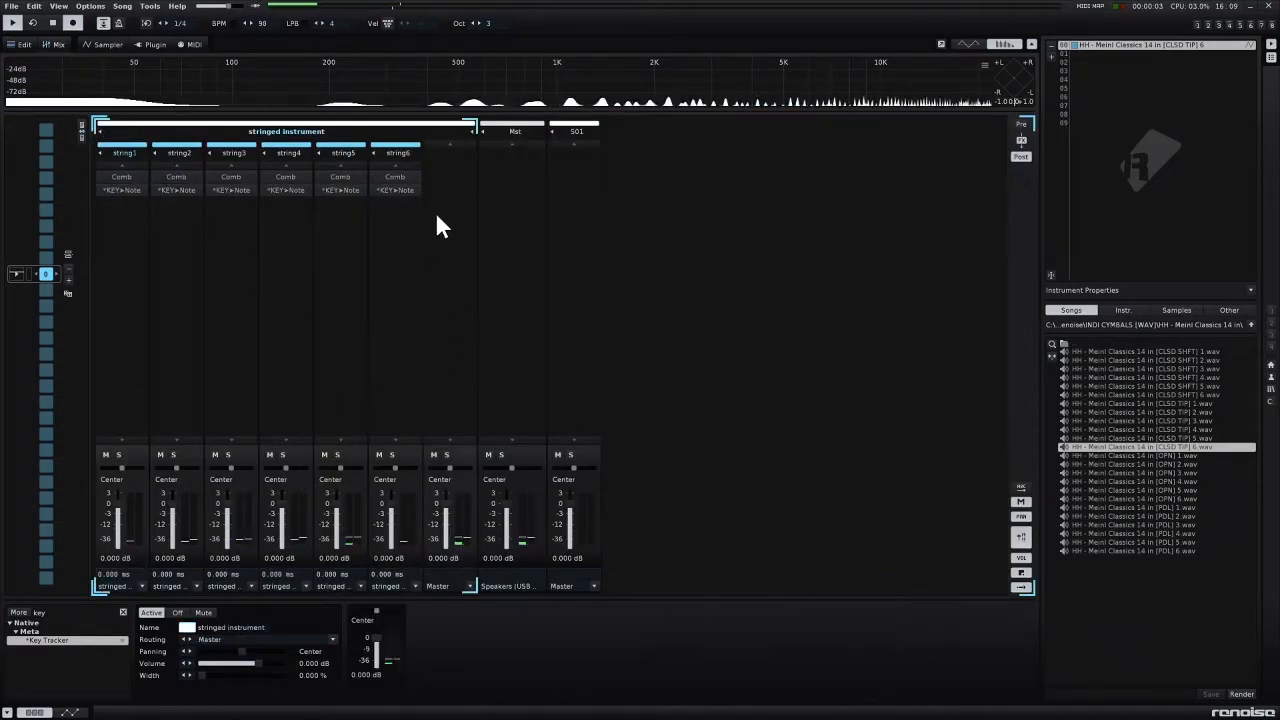
pyautogui.scroll(-3, 60, 640)
pyautogui.moveTo(46, 631); pyautogui.dragTo(399, 616)
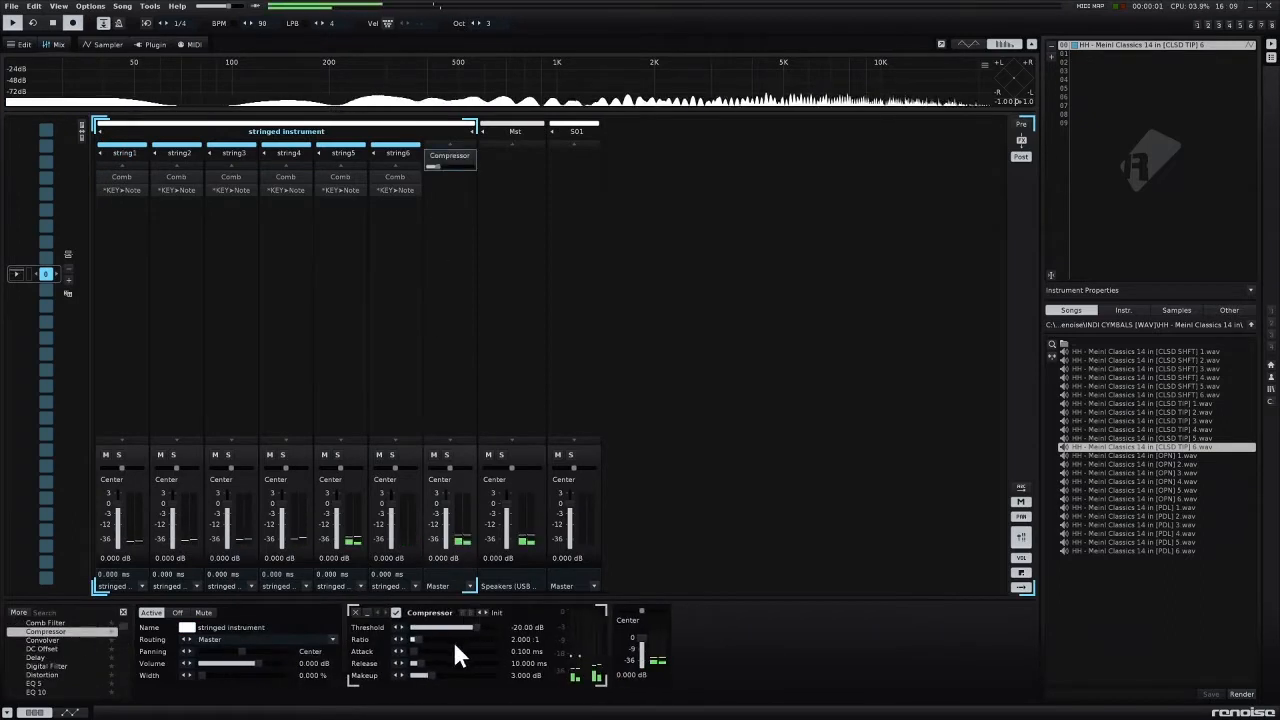
pyautogui.click(443, 640)
pyautogui.moveTo(435, 676); pyautogui.dragTo(459, 676)
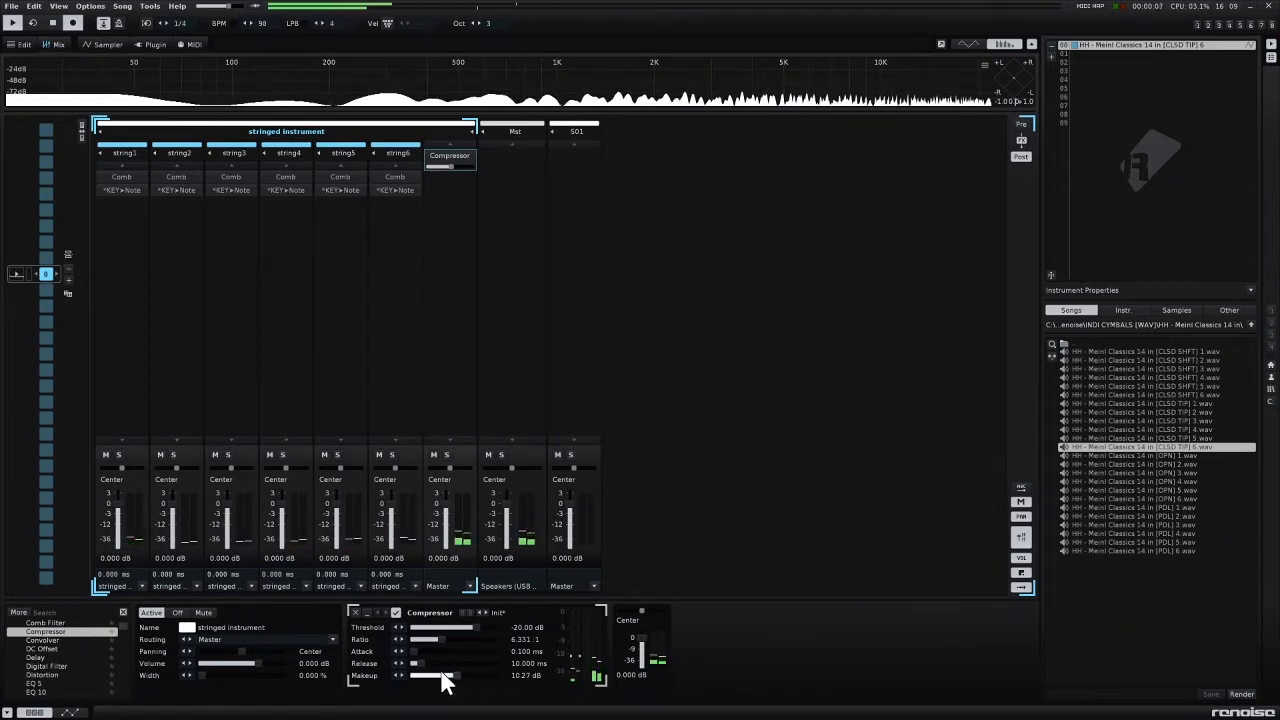
# Try an Analog Filter on the stringed instrument group with 4.76 kHz cutoff and 43.3% resonance, and remove it.
pyautogui.scroll(2, 71, 640)
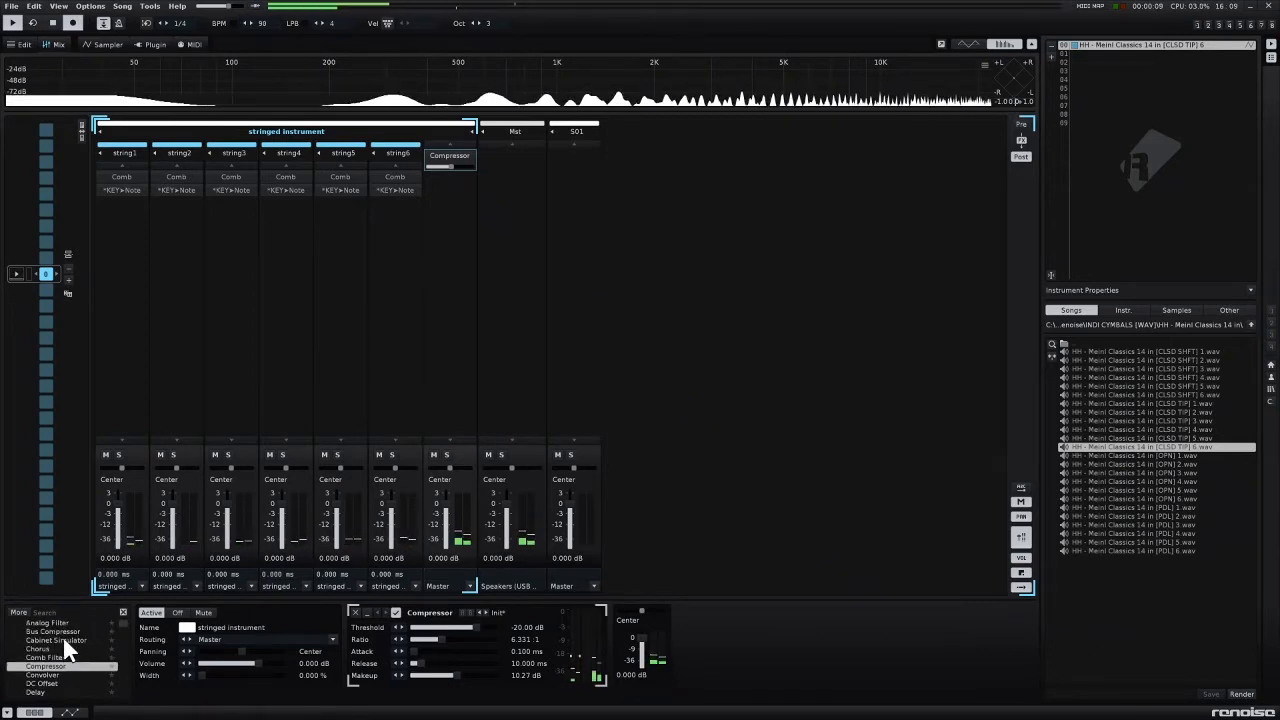
pyautogui.doubleClick(63, 623)
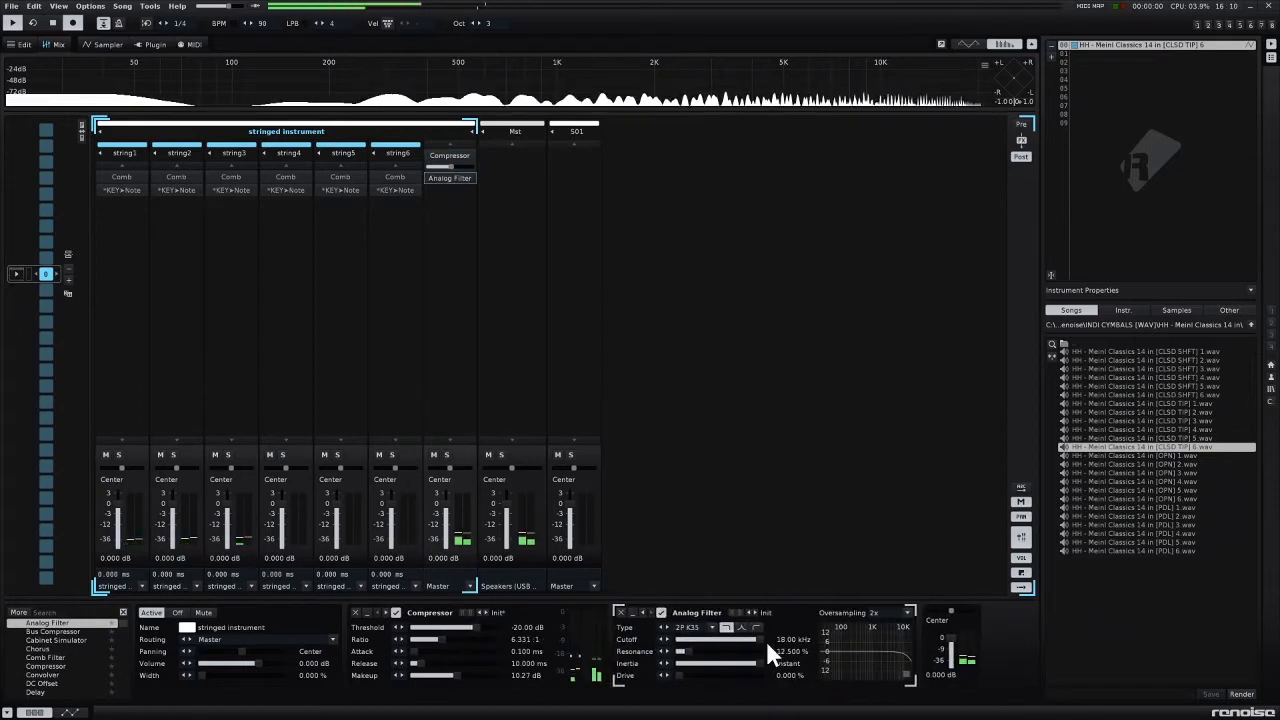
pyautogui.moveTo(757, 639); pyautogui.dragTo(645, 612)
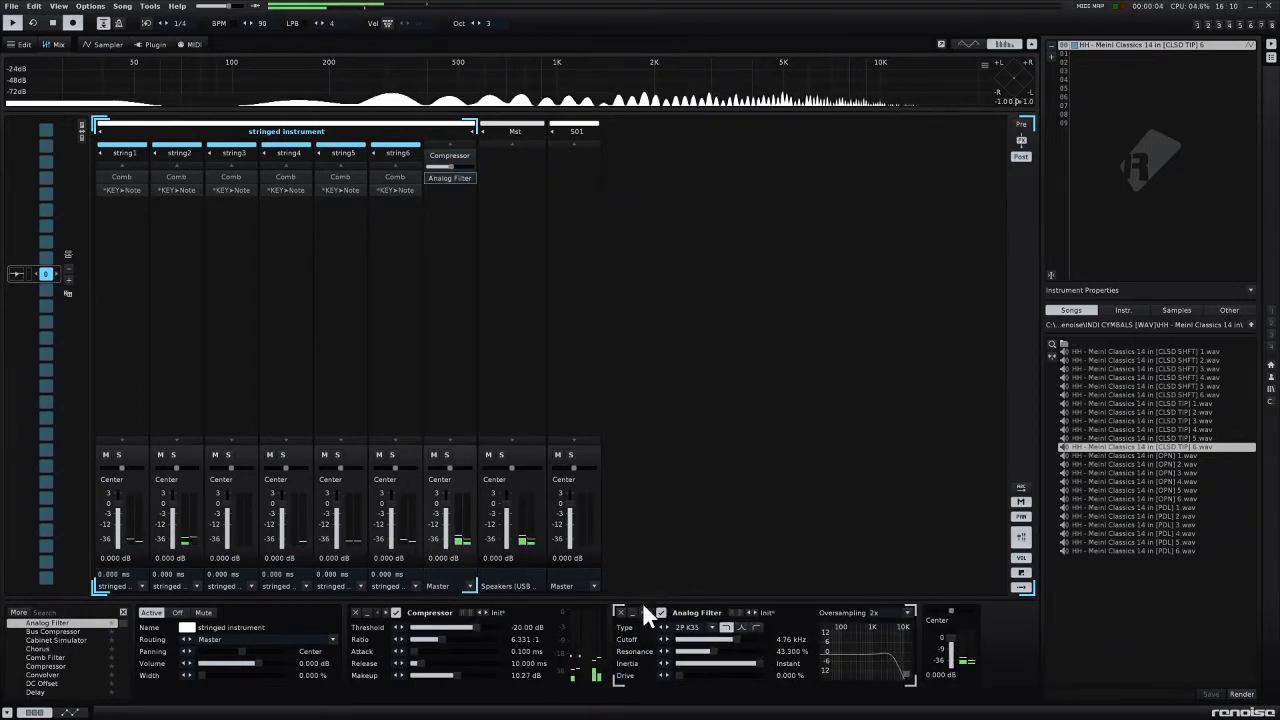
pyautogui.click(621, 612)
# Add a Digital Filter after the group's Compressor and set its model to Chebyshev 8n.
pyautogui.scroll(-3, 71, 645)
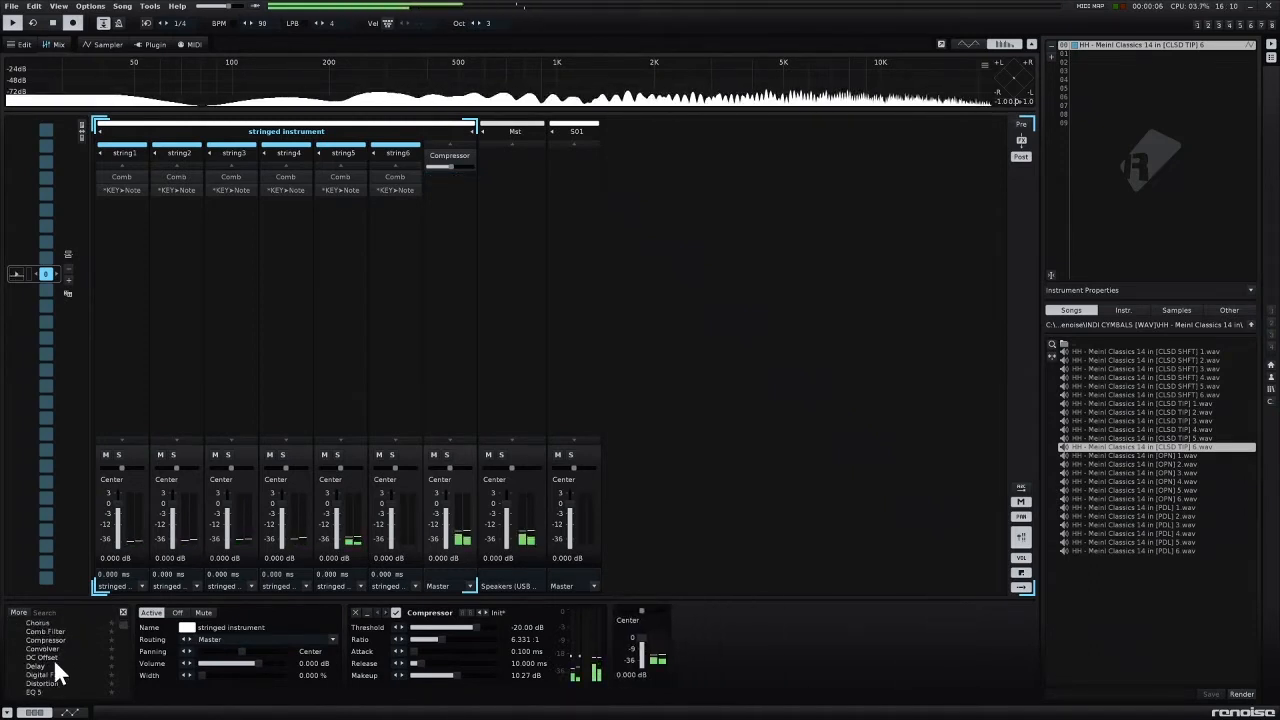
pyautogui.doubleClick(50, 675)
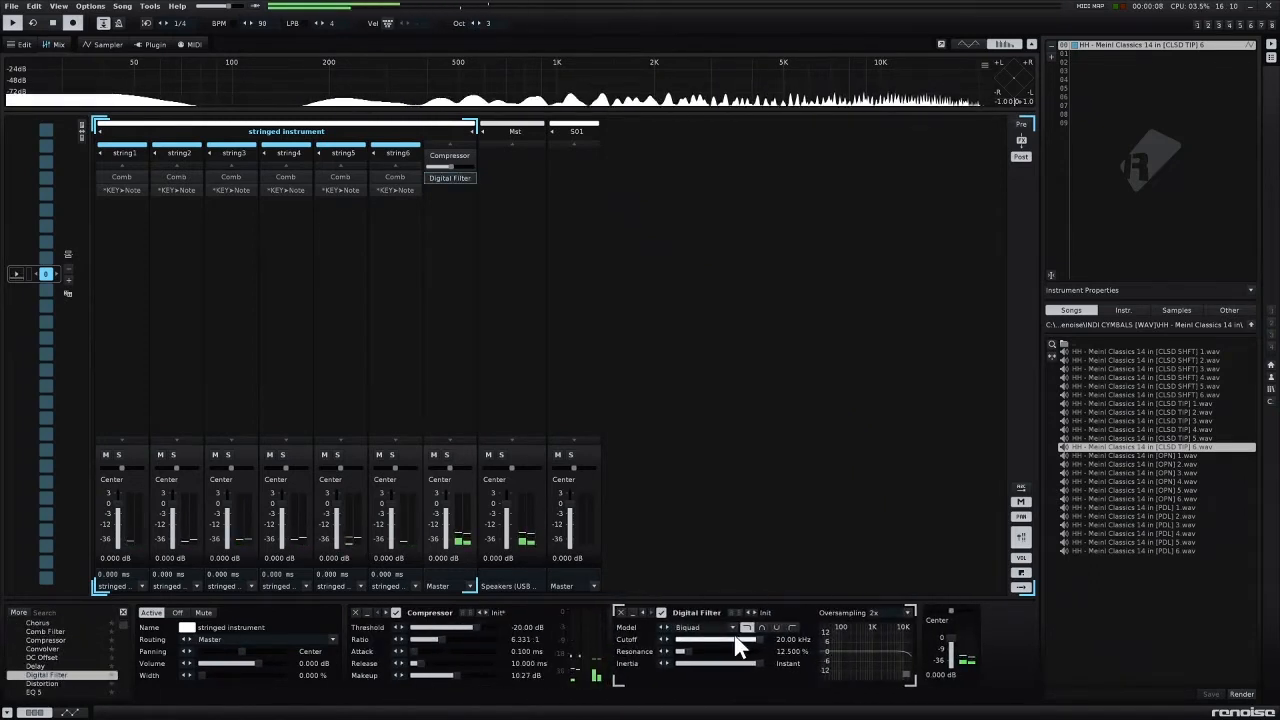
pyautogui.click(720, 628)
pyautogui.click(699, 614)
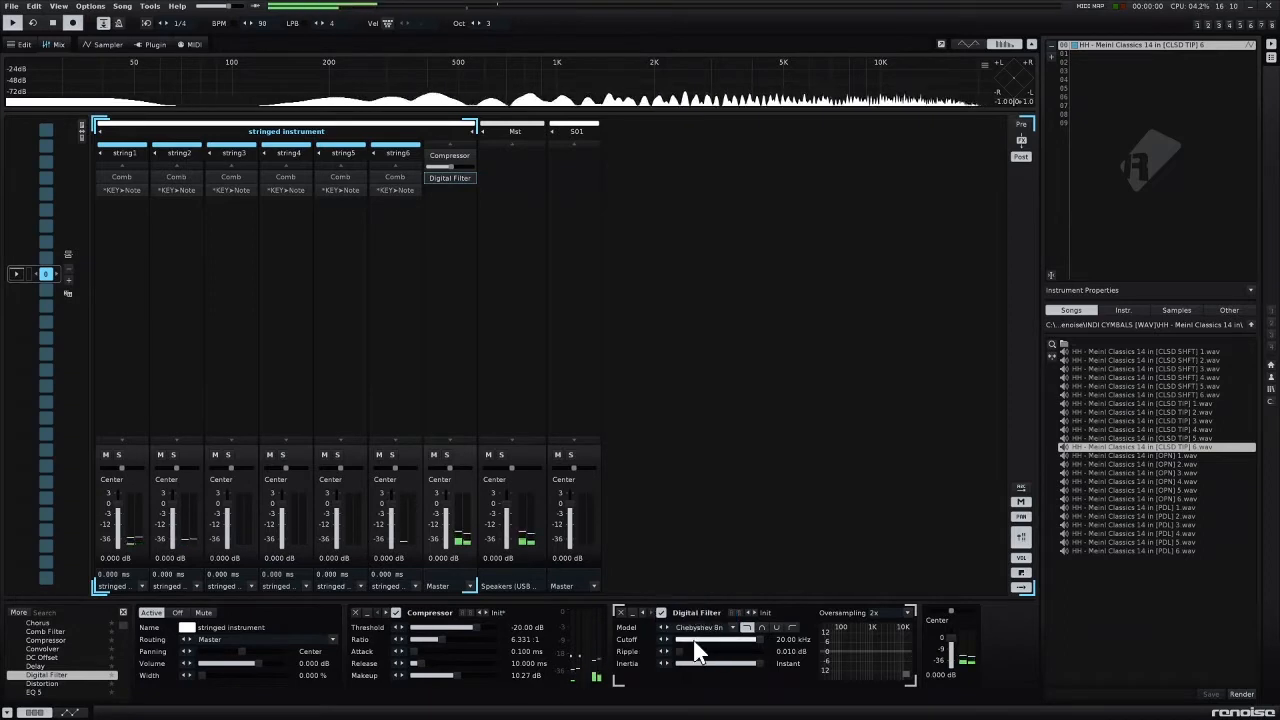
# Set the Digital Filter's ripple to 3.127 dB and cutoff to 1.24 kHz, and raise the Compressor's makeup to 15.36 dB.
pyautogui.moveTo(679, 651); pyautogui.dragTo(734, 639)
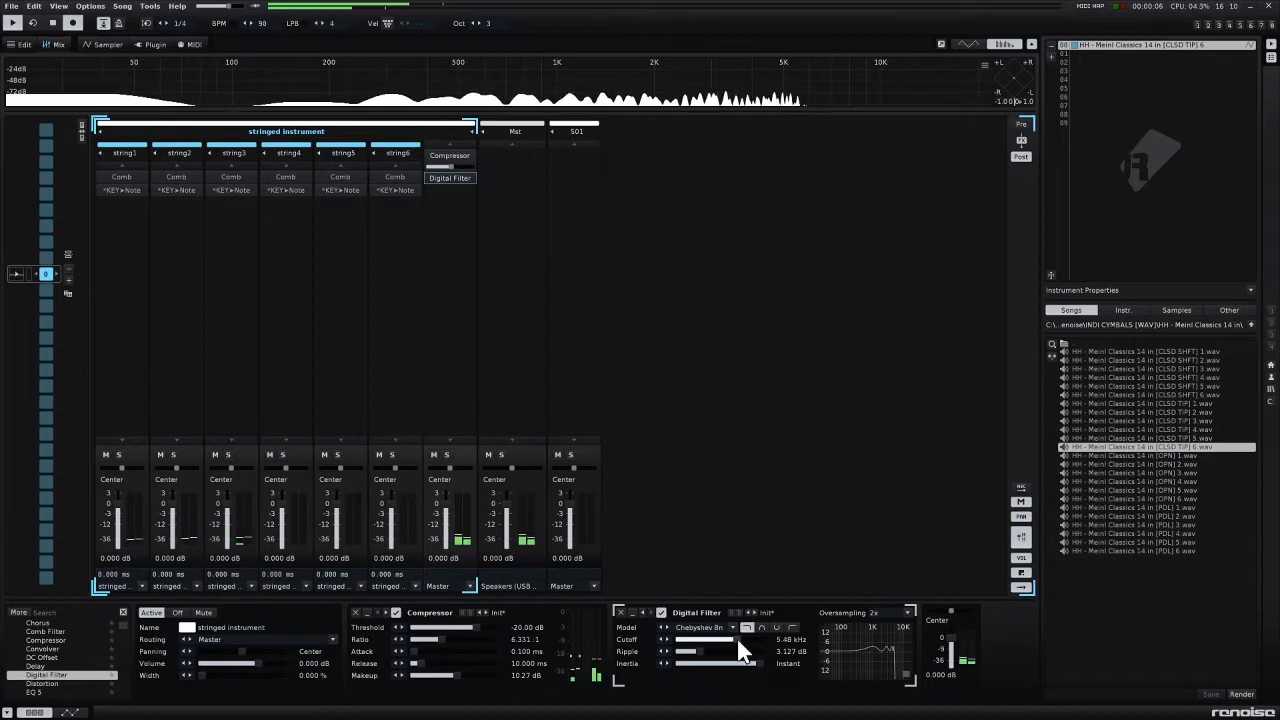
pyautogui.moveTo(739, 645); pyautogui.dragTo(708, 645)
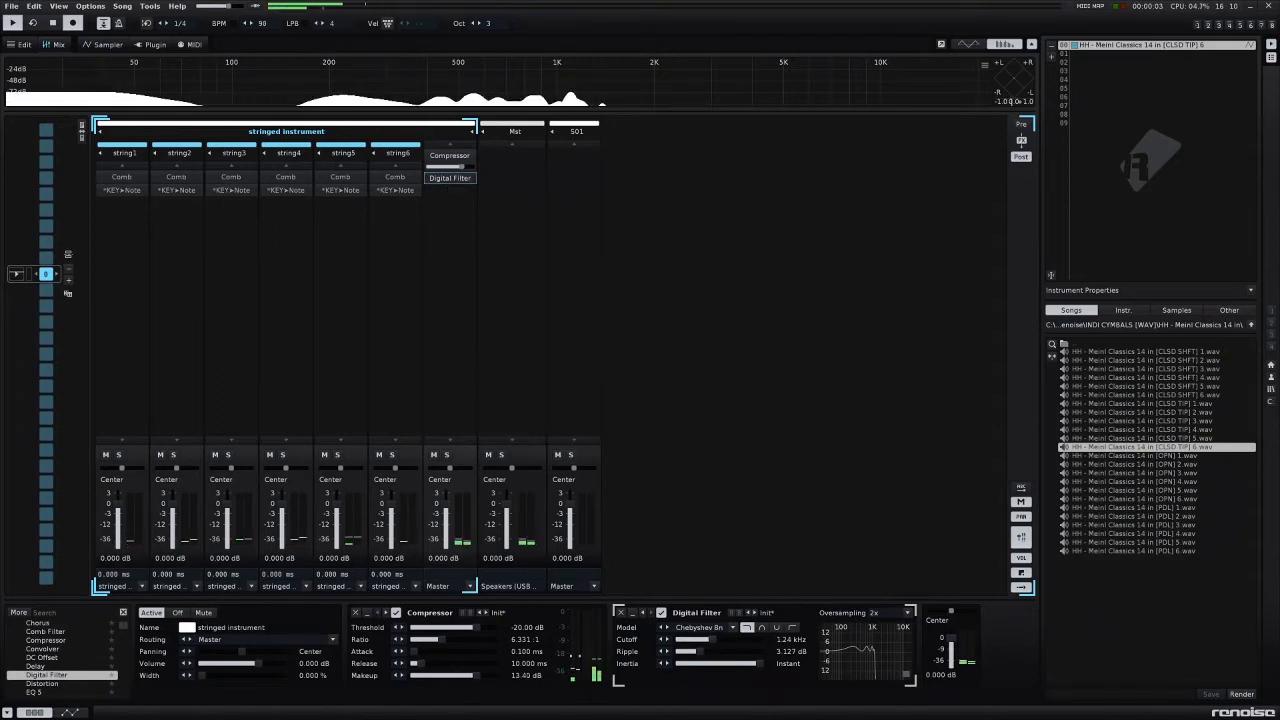
pyautogui.moveTo(464, 166); pyautogui.dragTo(471, 168)
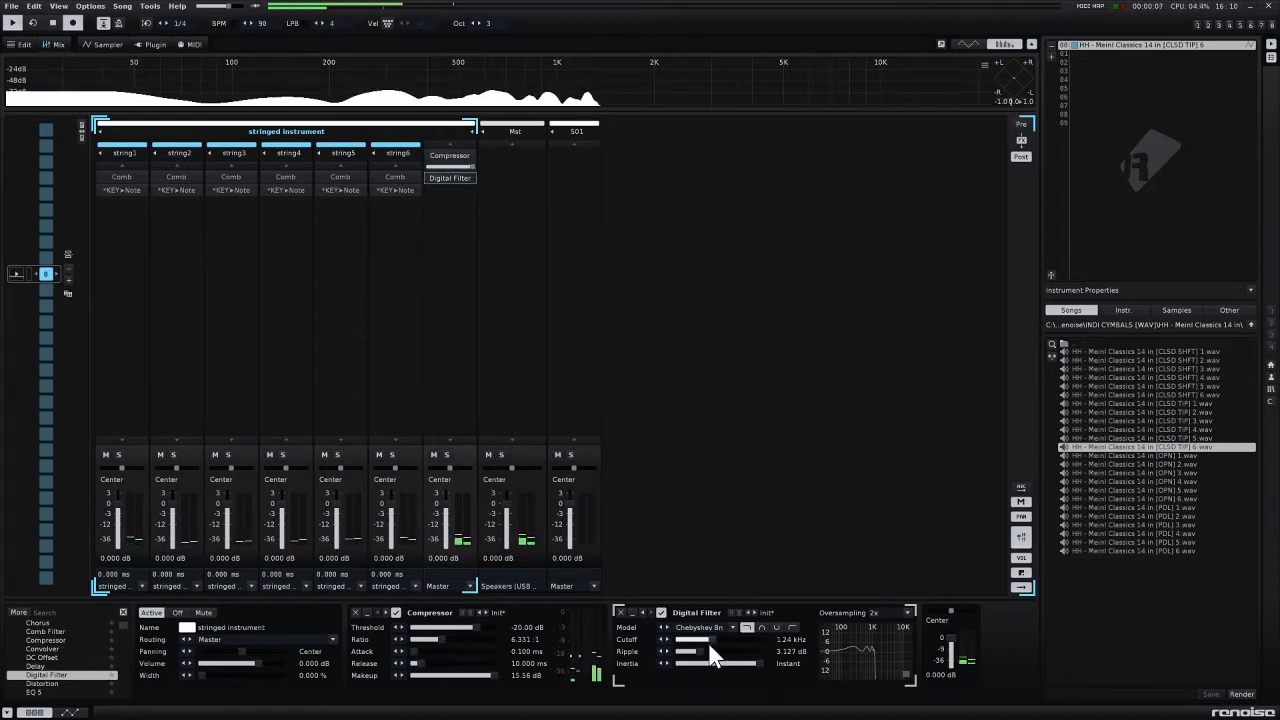
# Sweep the Digital Filter's cutoff through 2.72 kHz and open it fully to 20 kHz with 0.010 dB ripple.
pyautogui.moveTo(708, 640); pyautogui.dragTo(724, 640)
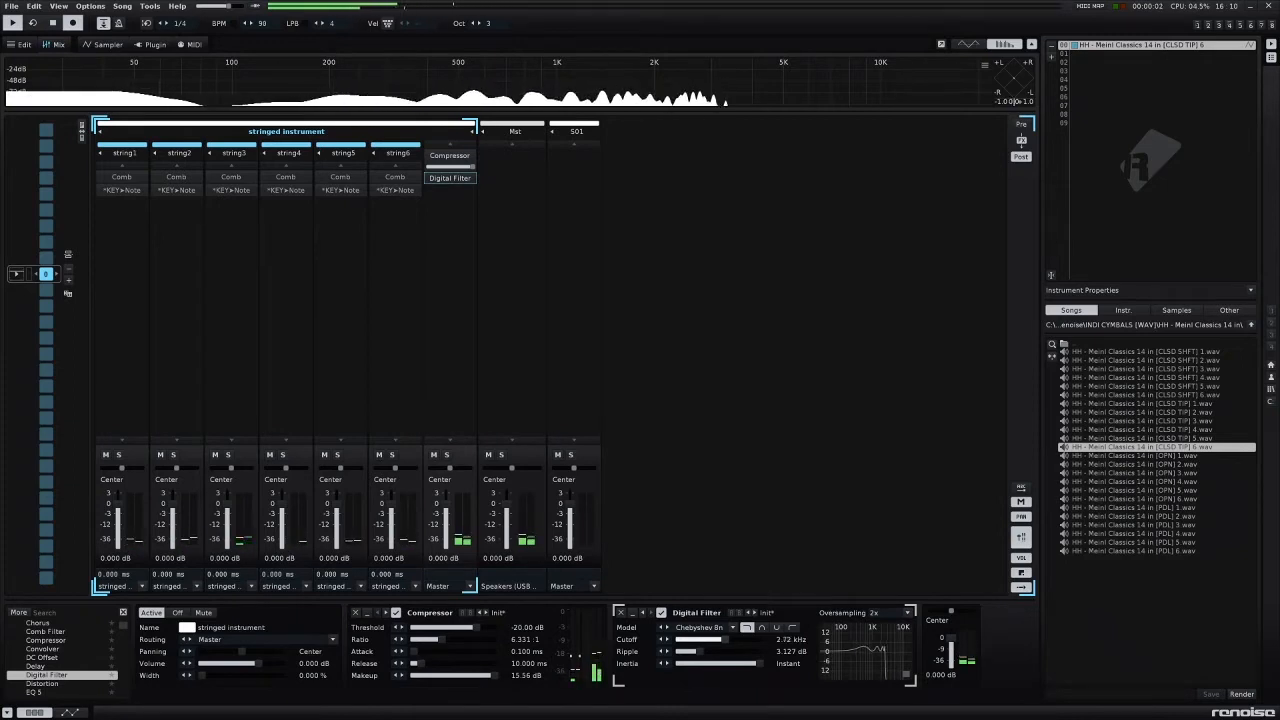
pyautogui.moveTo(724, 640); pyautogui.dragTo(740, 645)
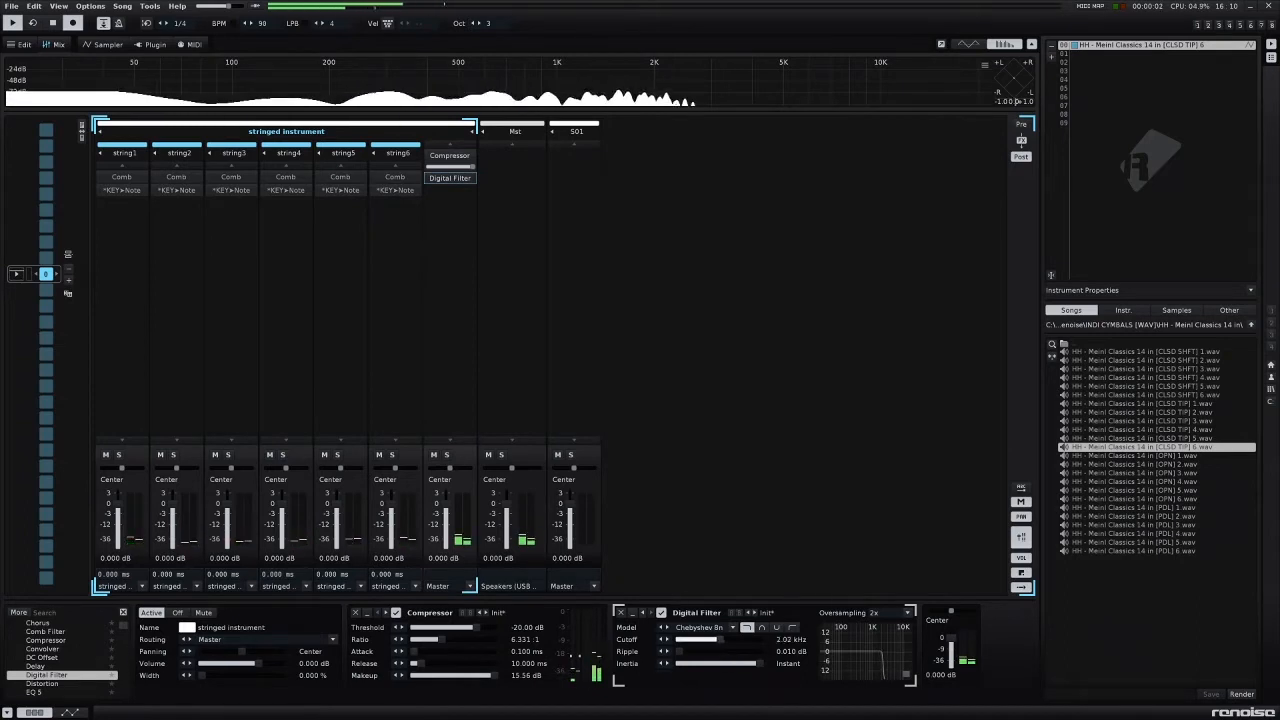
pyautogui.moveTo(739, 639); pyautogui.dragTo(760, 639)
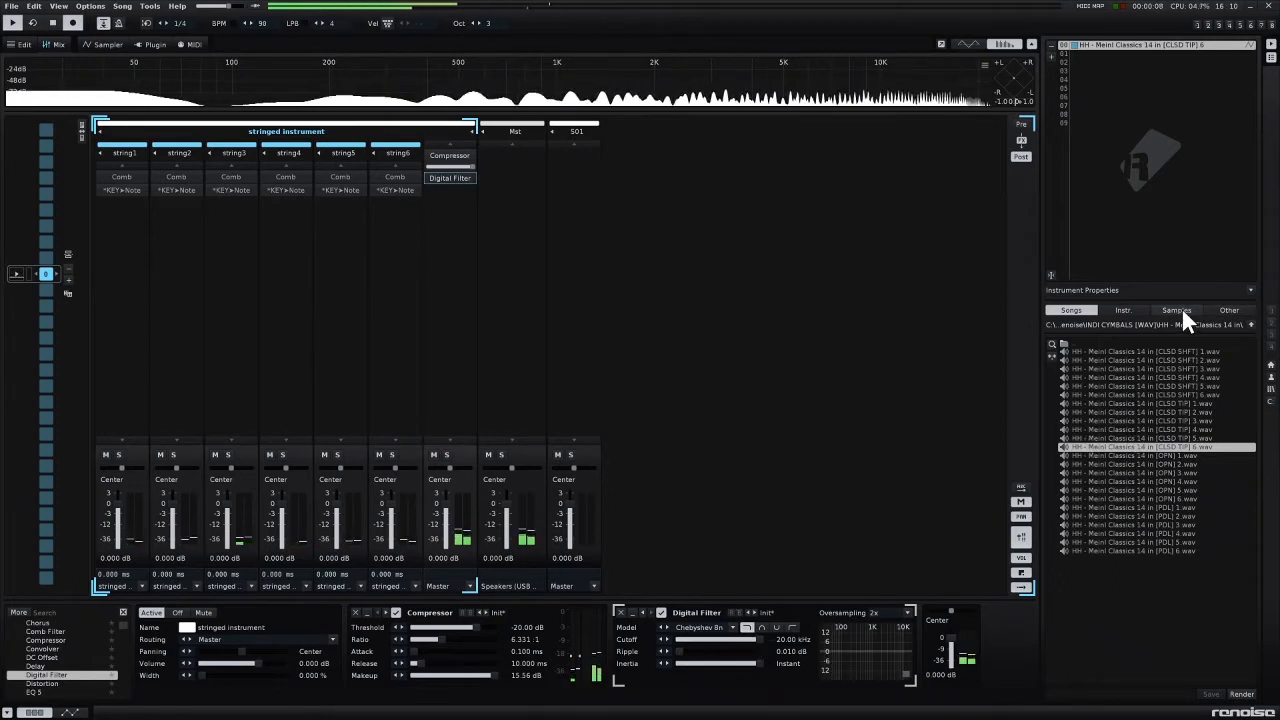
# Replace the hi-hat sample in instrument 00 with bs_kick_029.flac from the library's Kicks samples.
pyautogui.click(1121, 309)
pyautogui.doubleClick(1100, 355)
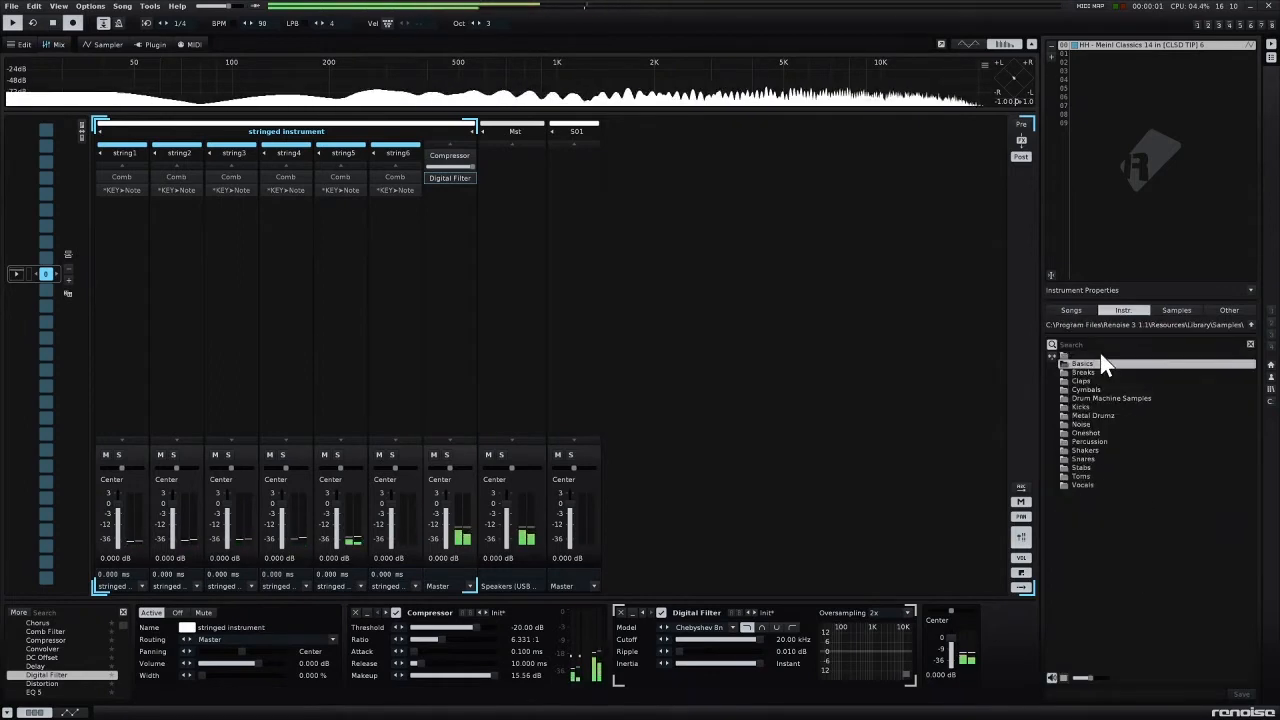
pyautogui.doubleClick(1092, 404)
pyautogui.click(1119, 494)
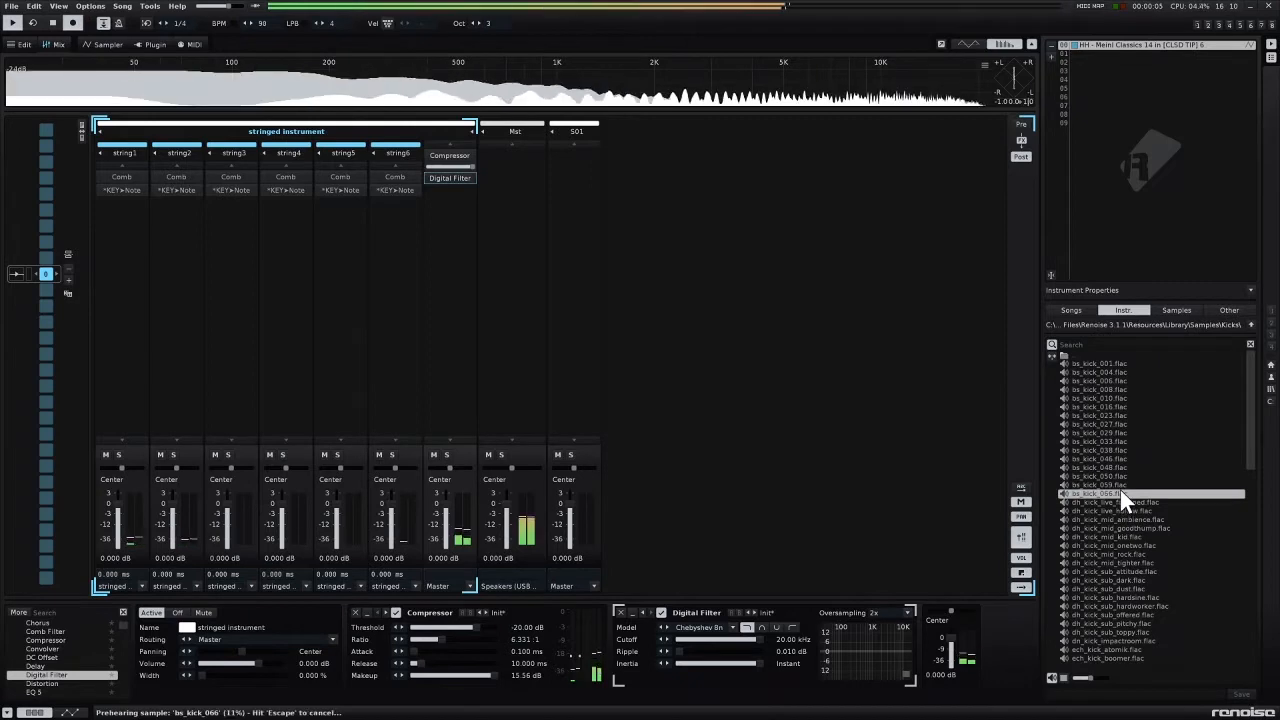
pyautogui.click(1118, 435)
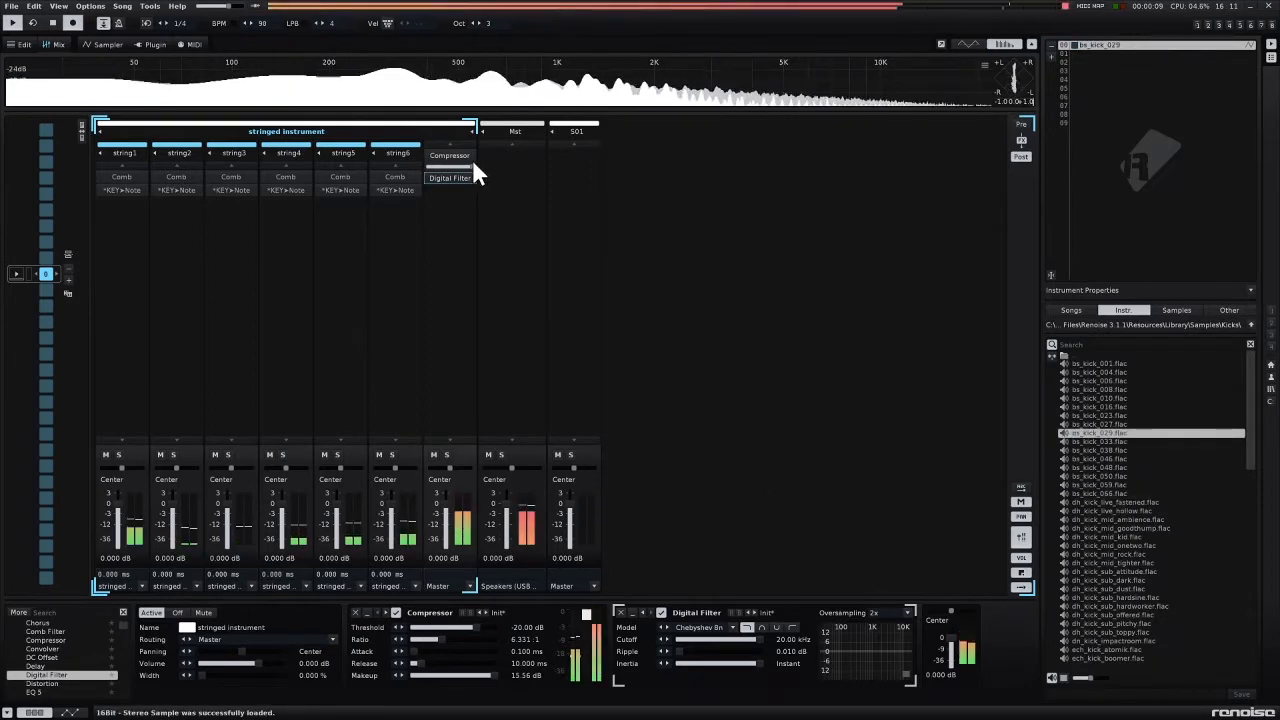
# Lower the group Compressor's makeup to 5.288 dB and replace the kick sample in instrument 00 with dh_kick_sub_dark.flac.
pyautogui.moveTo(459, 166); pyautogui.dragTo(437, 166)
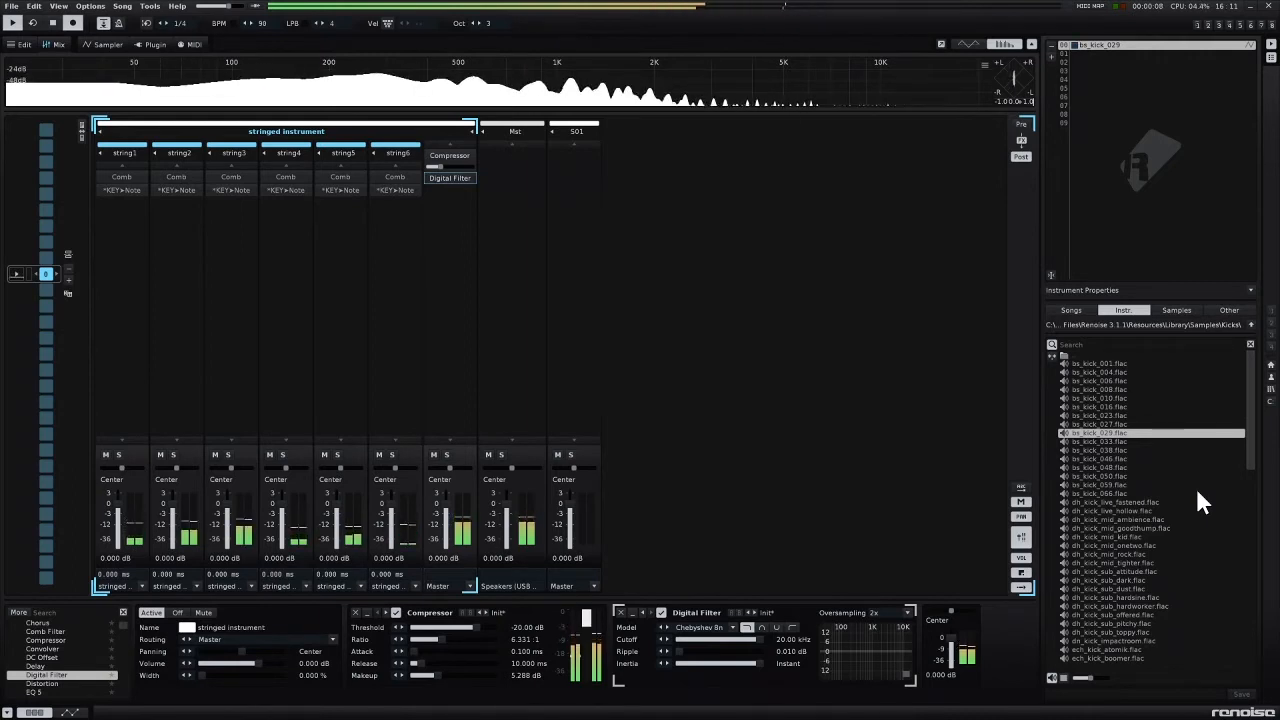
pyautogui.doubleClick(1140, 580)
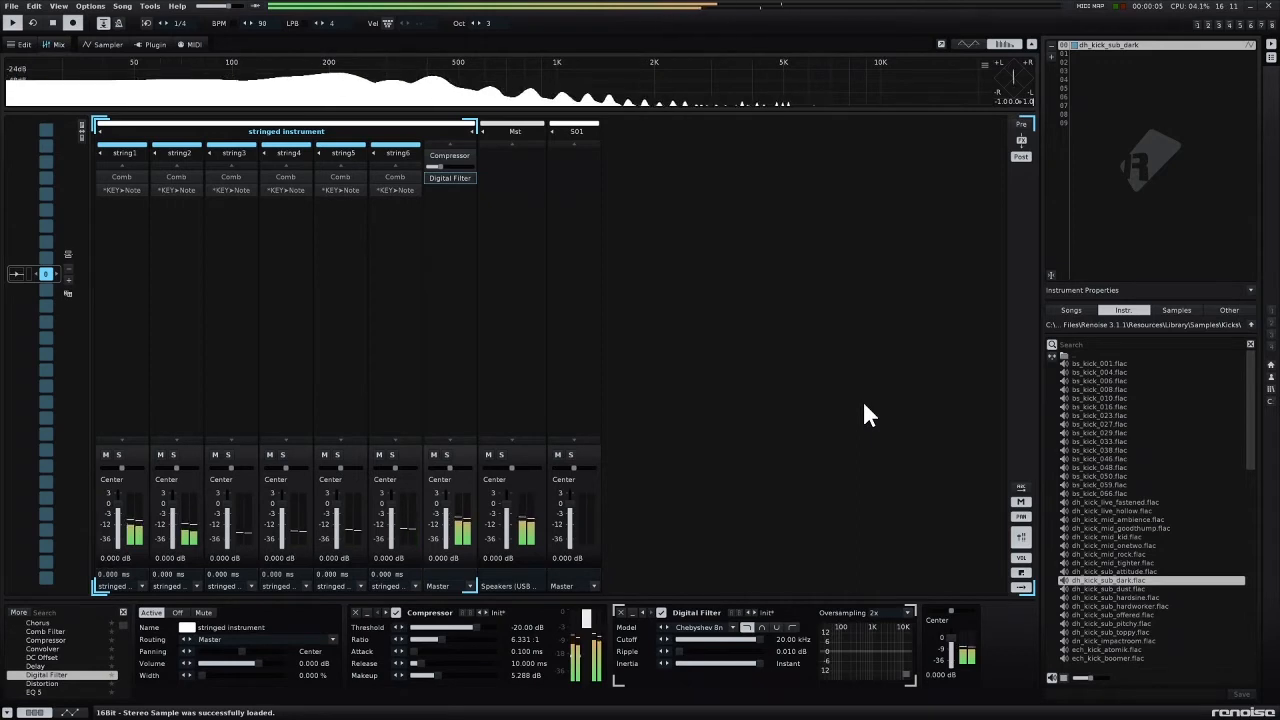
# Set the Comb Filter's dry/wet to 100% on each of the tracks string1 to string6.
pyautogui.click(127, 188)
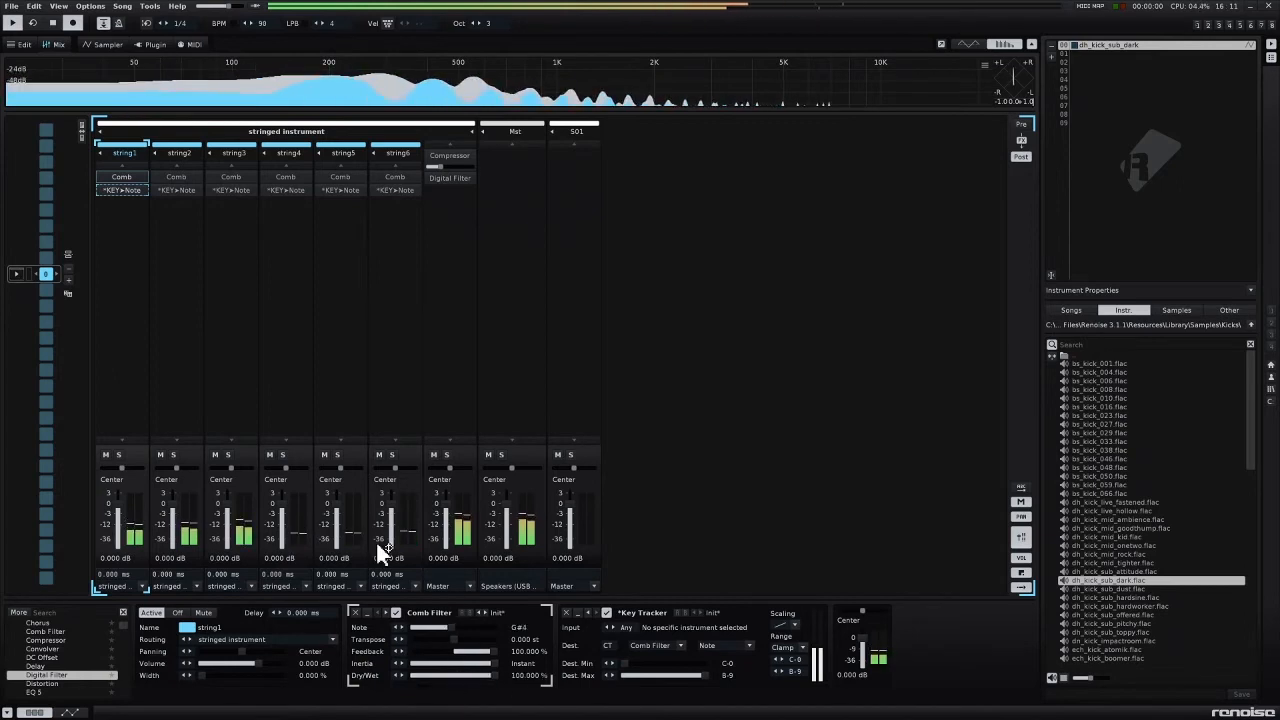
pyautogui.click(188, 190)
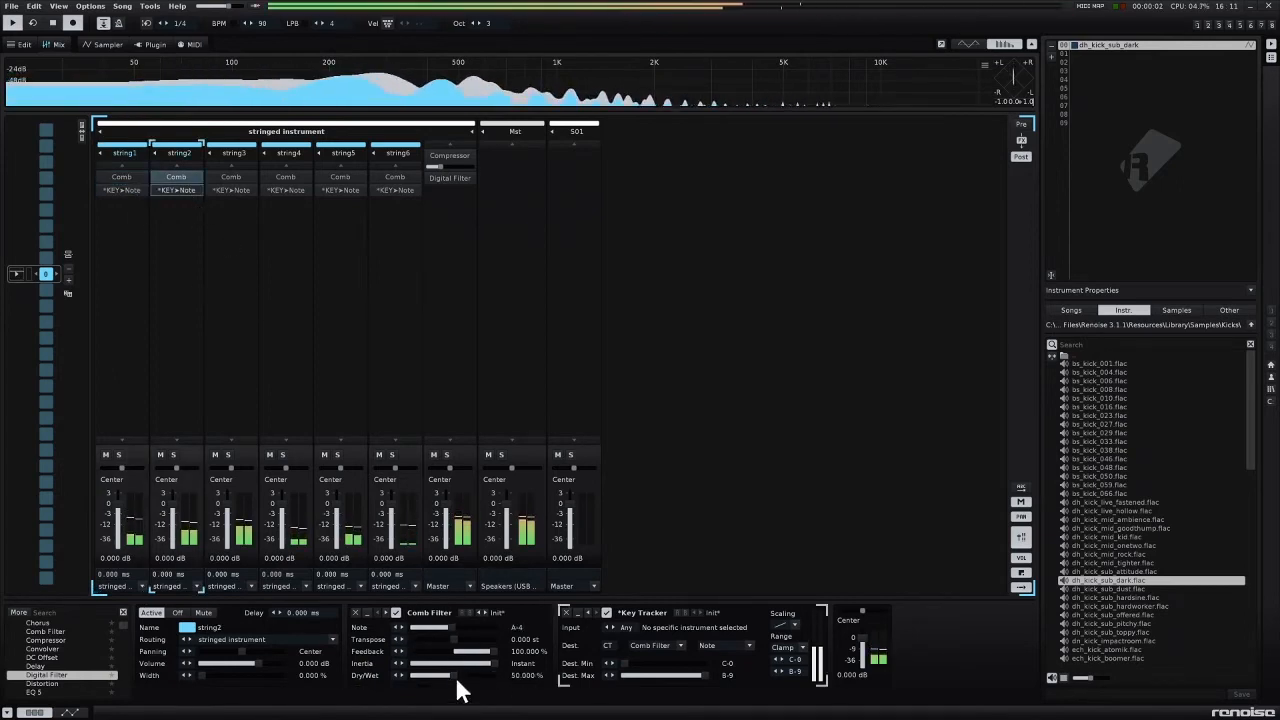
pyautogui.moveTo(455, 676); pyautogui.dragTo(495, 676)
pyautogui.click(243, 192)
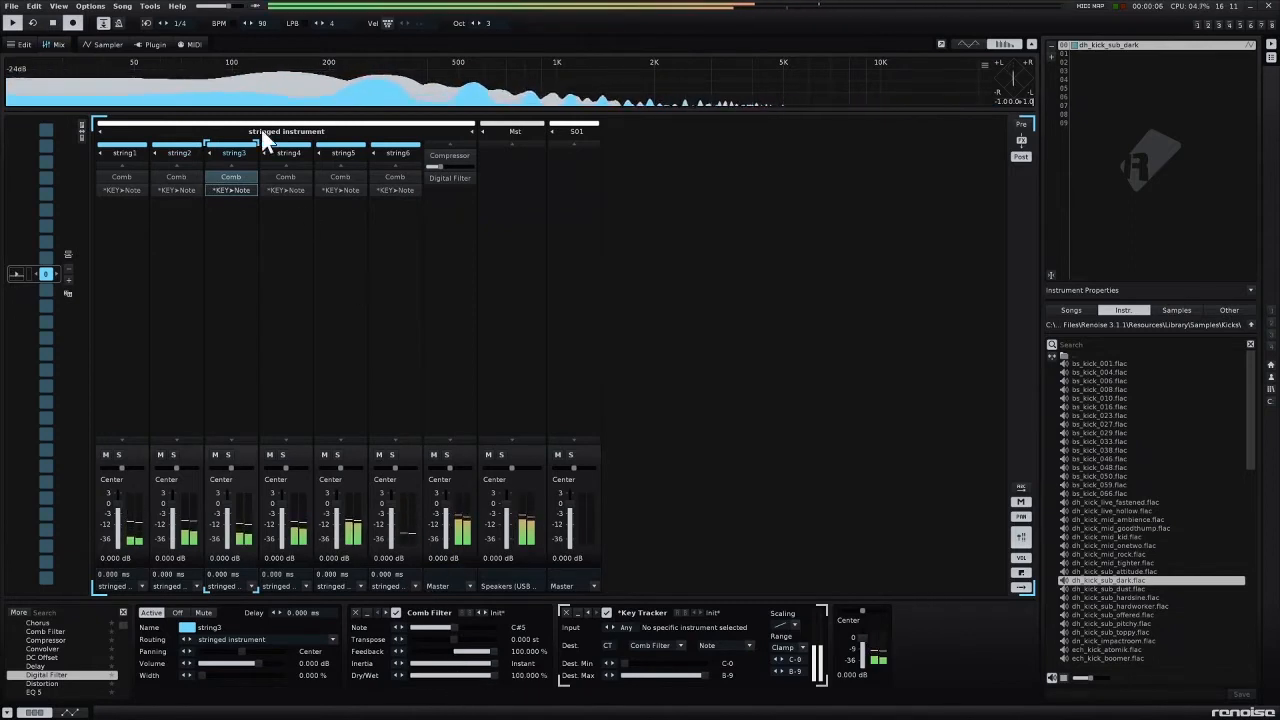
pyautogui.click(286, 190)
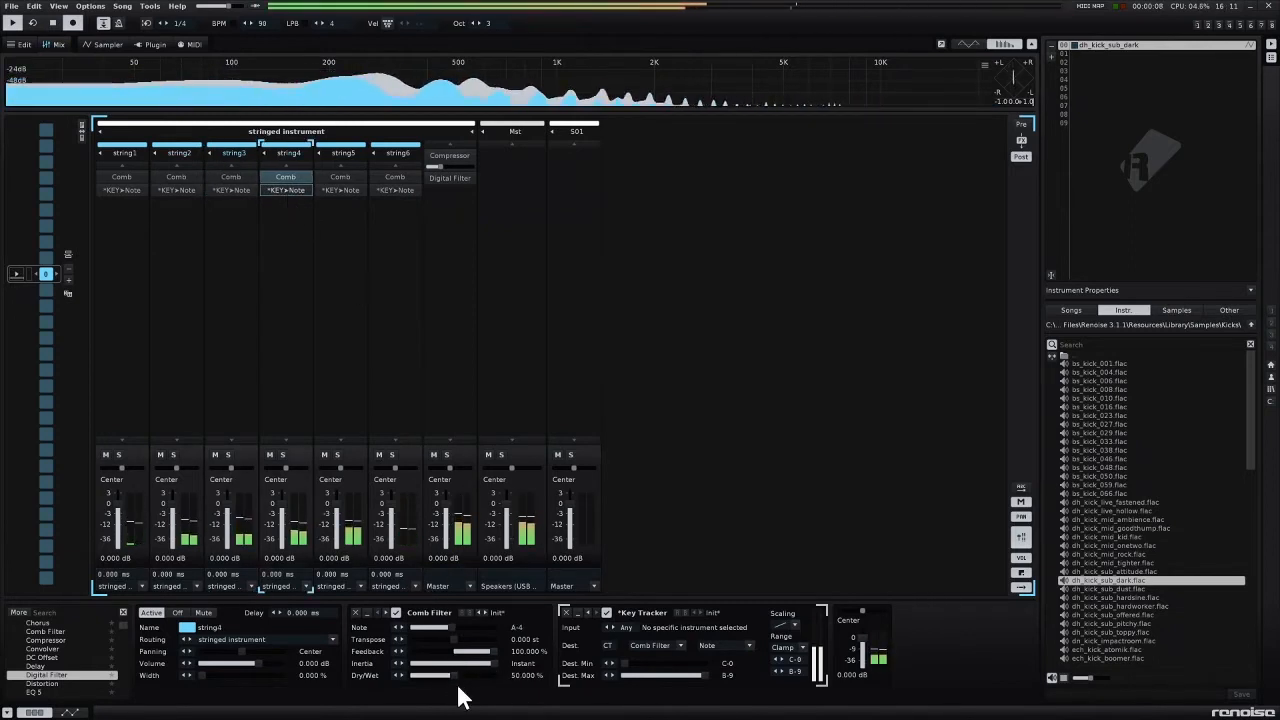
pyautogui.moveTo(457, 676); pyautogui.dragTo(495, 676)
pyautogui.click(322, 190)
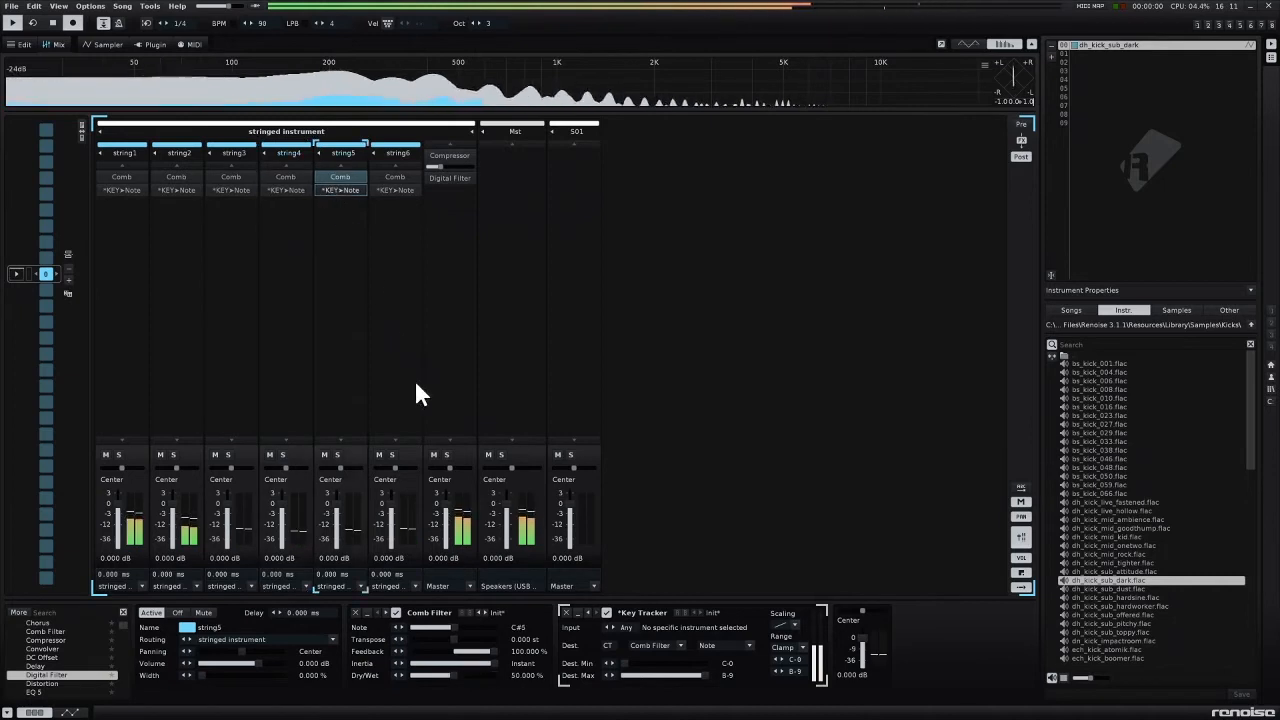
pyautogui.click(397, 190)
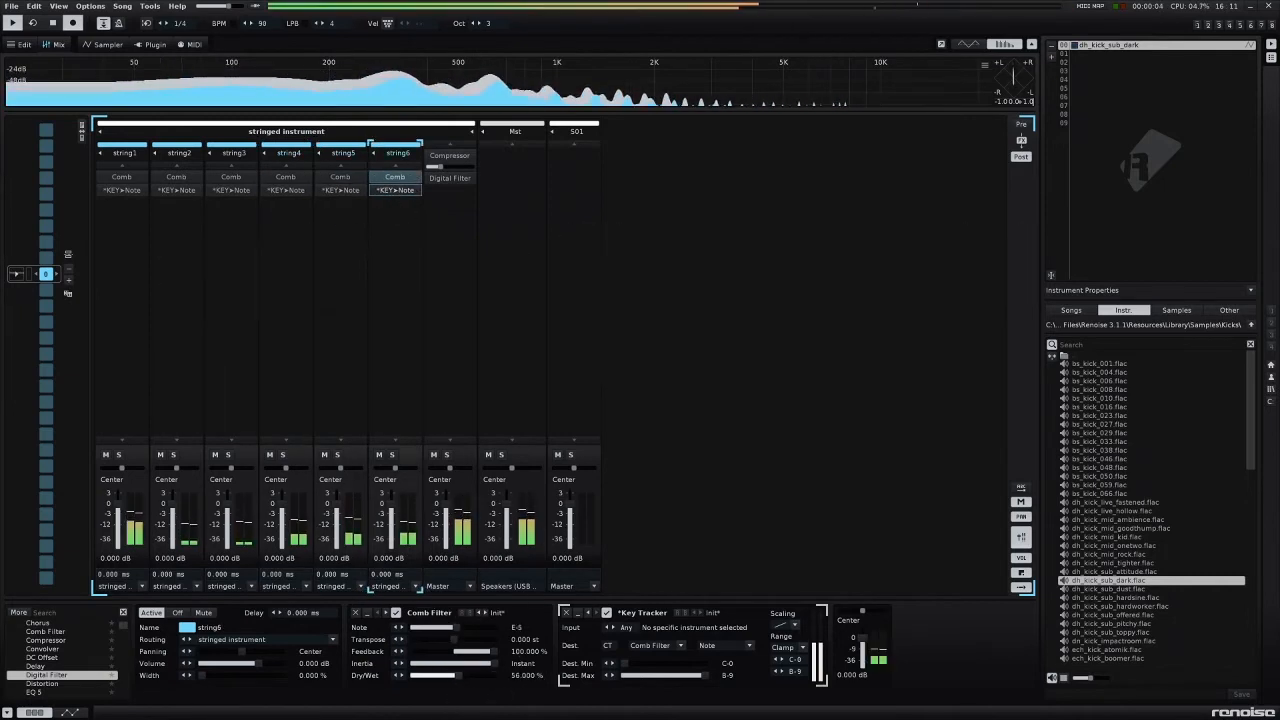
pyautogui.moveTo(457, 676); pyautogui.dragTo(495, 676)
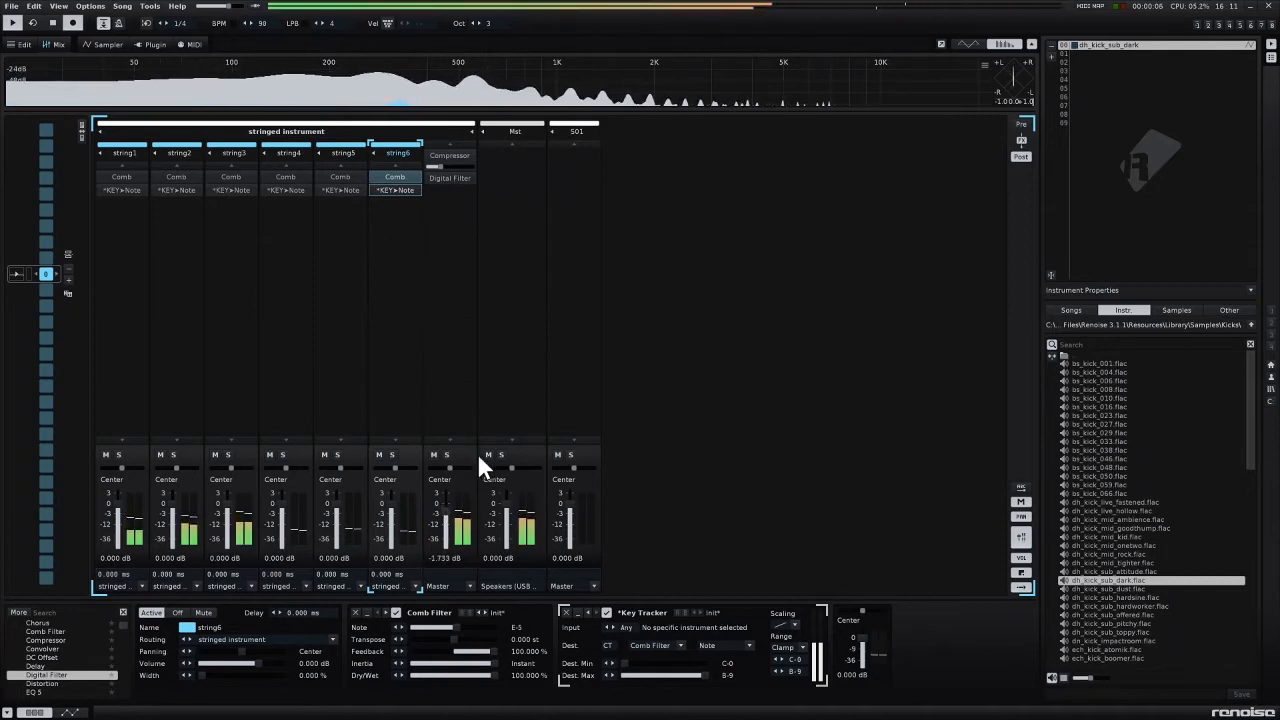
# Add the Limiter6 VST effect to the master track.
pyautogui.click(524, 336)
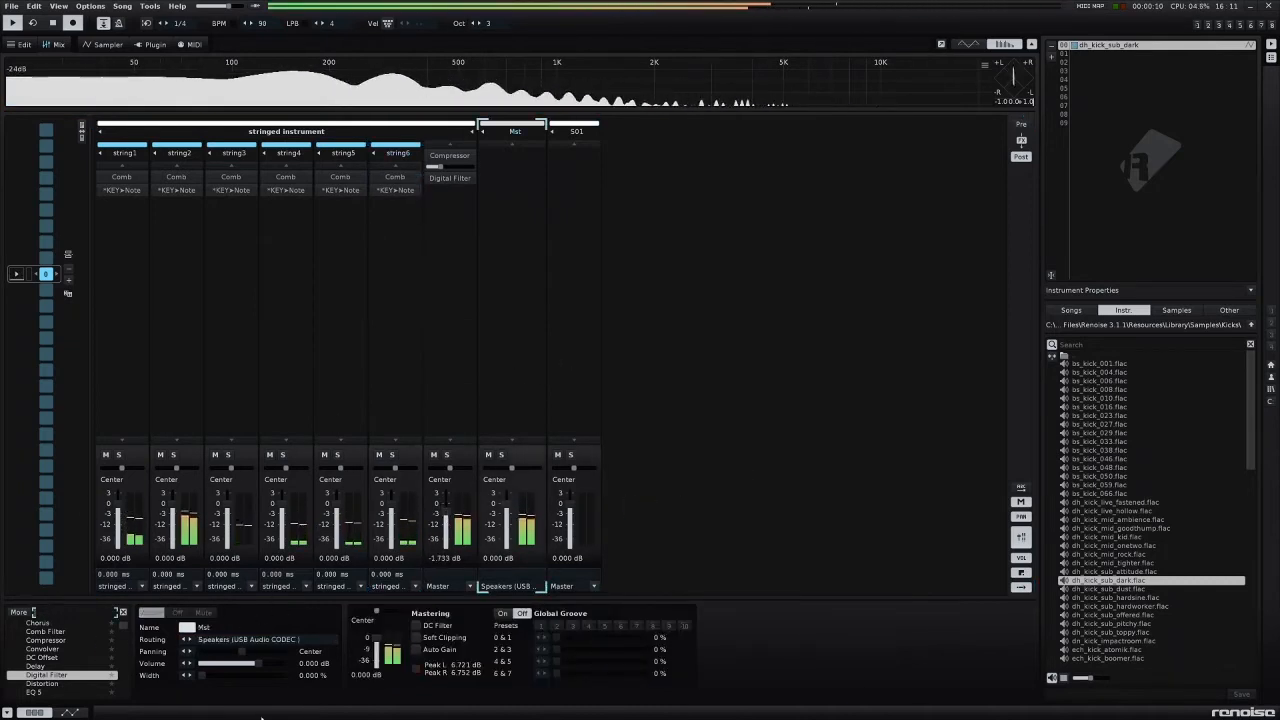
pyautogui.write('limiter')
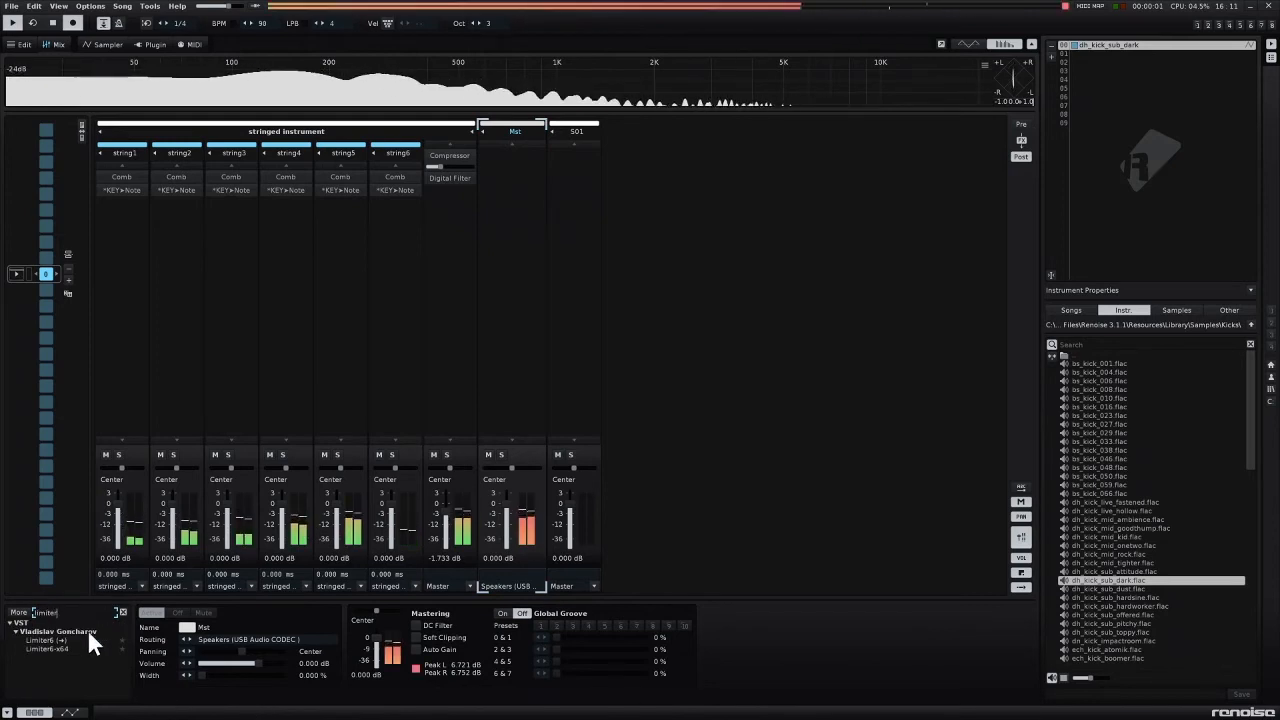
pyautogui.click(65, 642)
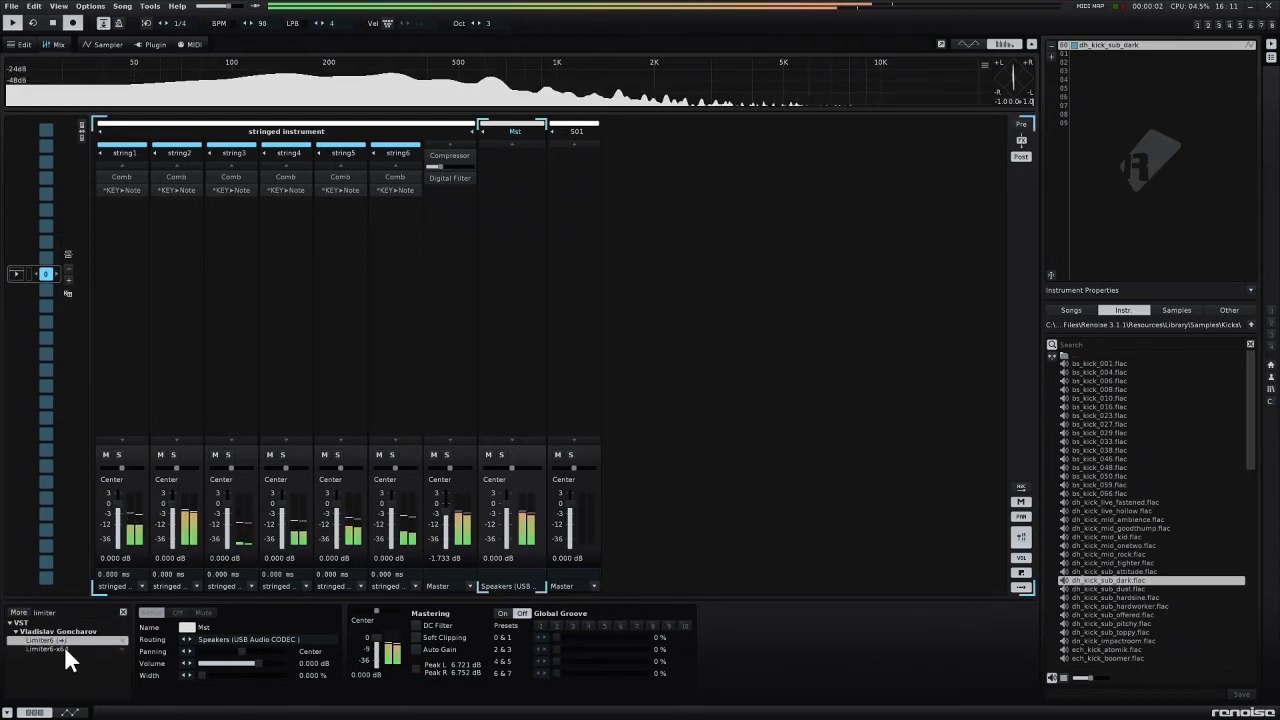
pyautogui.doubleClick(64, 645)
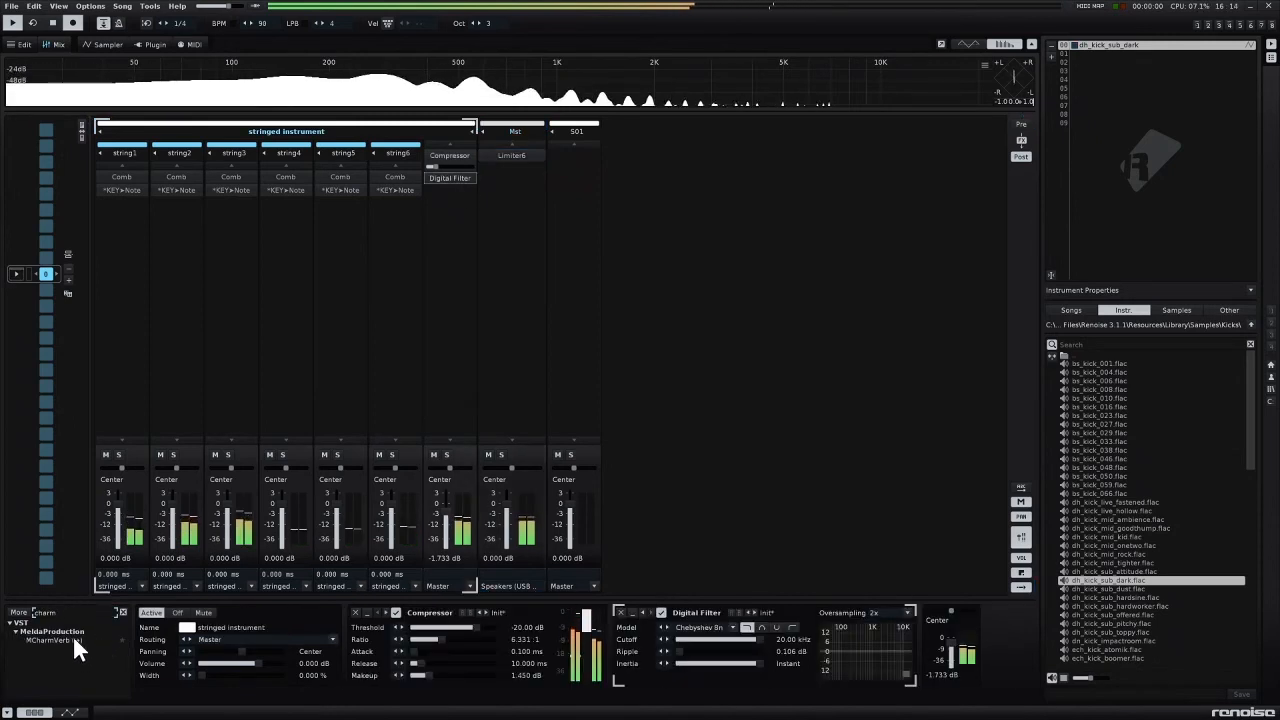
# Add the MCharmVerb reverb after the group's Digital Filter and load its Ethereal preset Oblong stove.
pyautogui.doubleClick(72, 635)
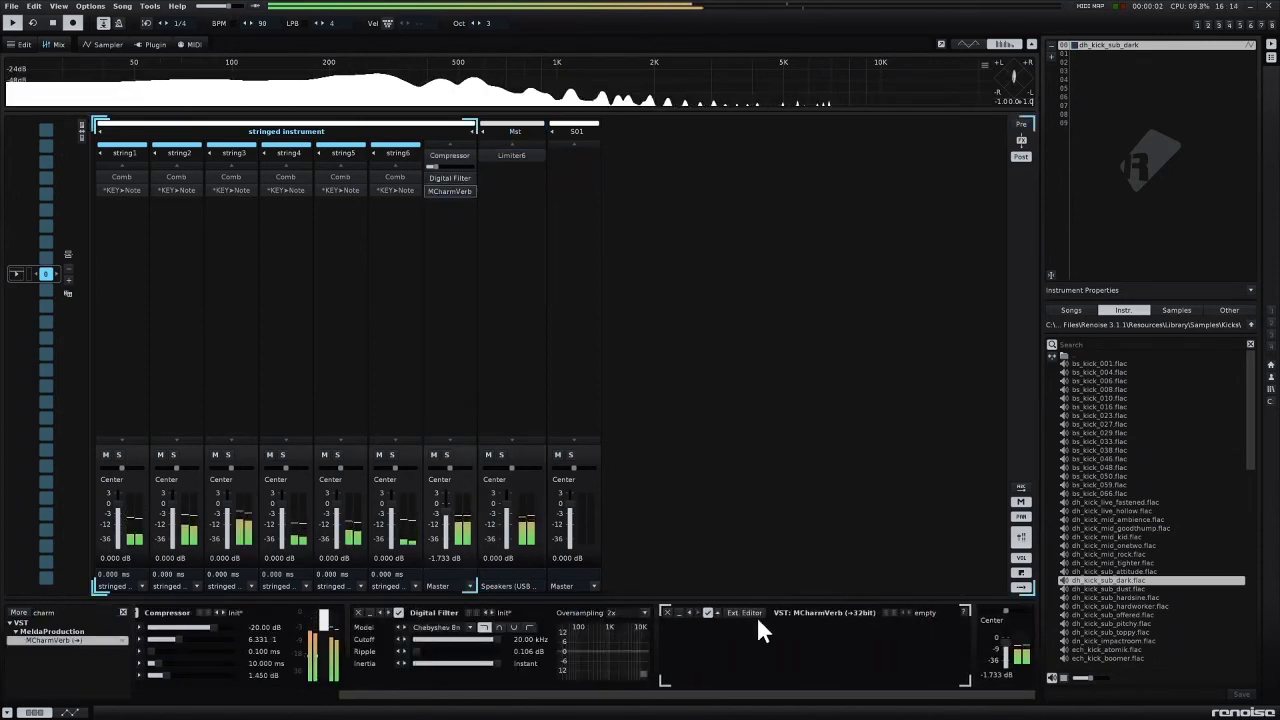
pyautogui.click(748, 613)
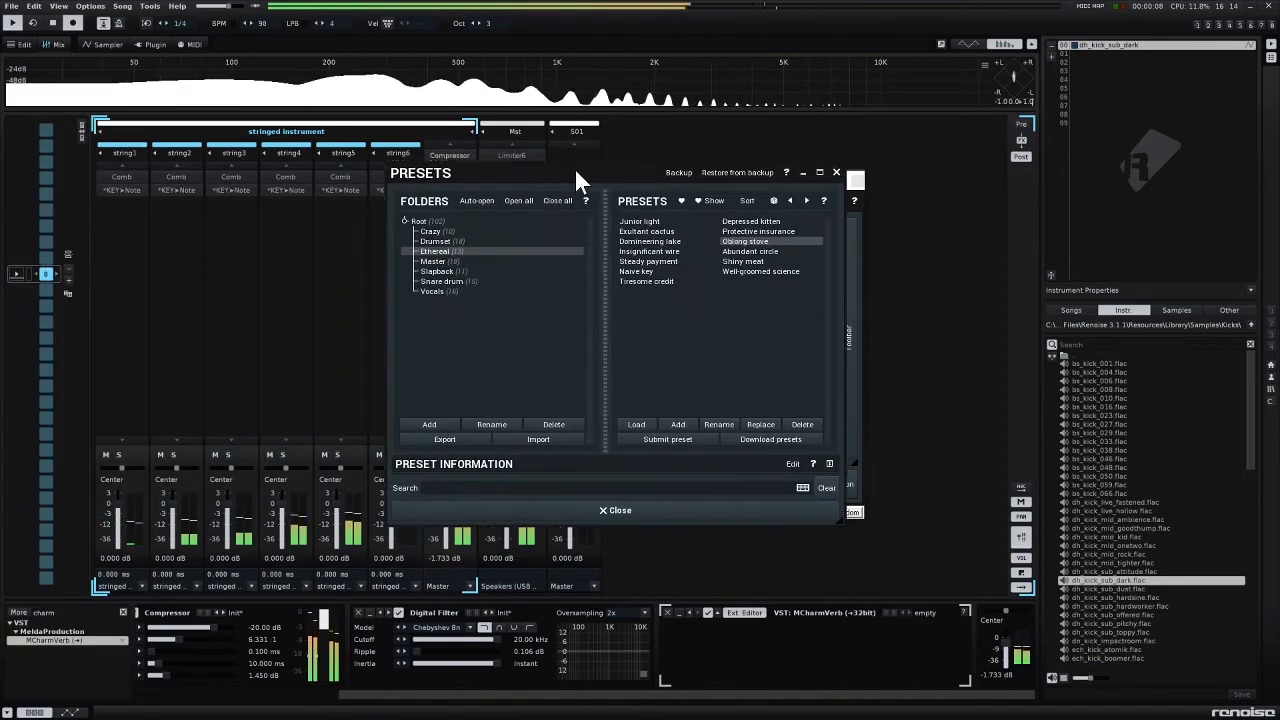
pyautogui.click(696, 316)
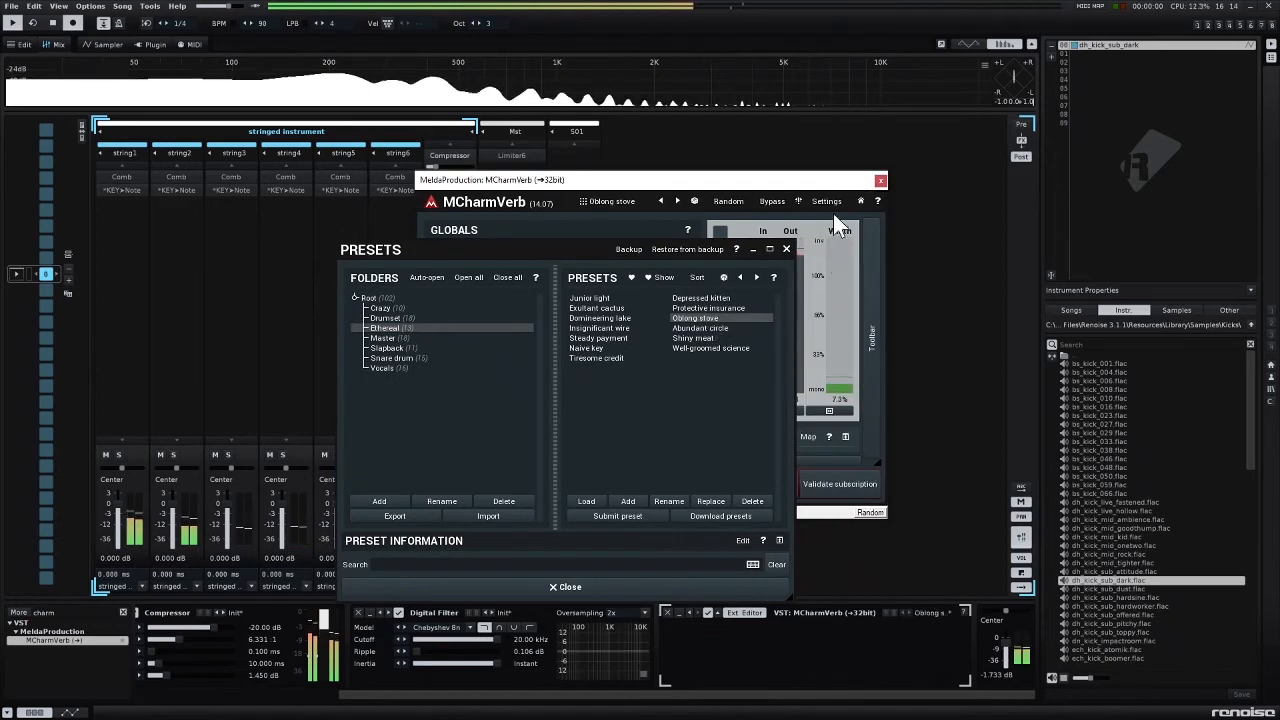
pyautogui.click(786, 249)
pyautogui.click(880, 180)
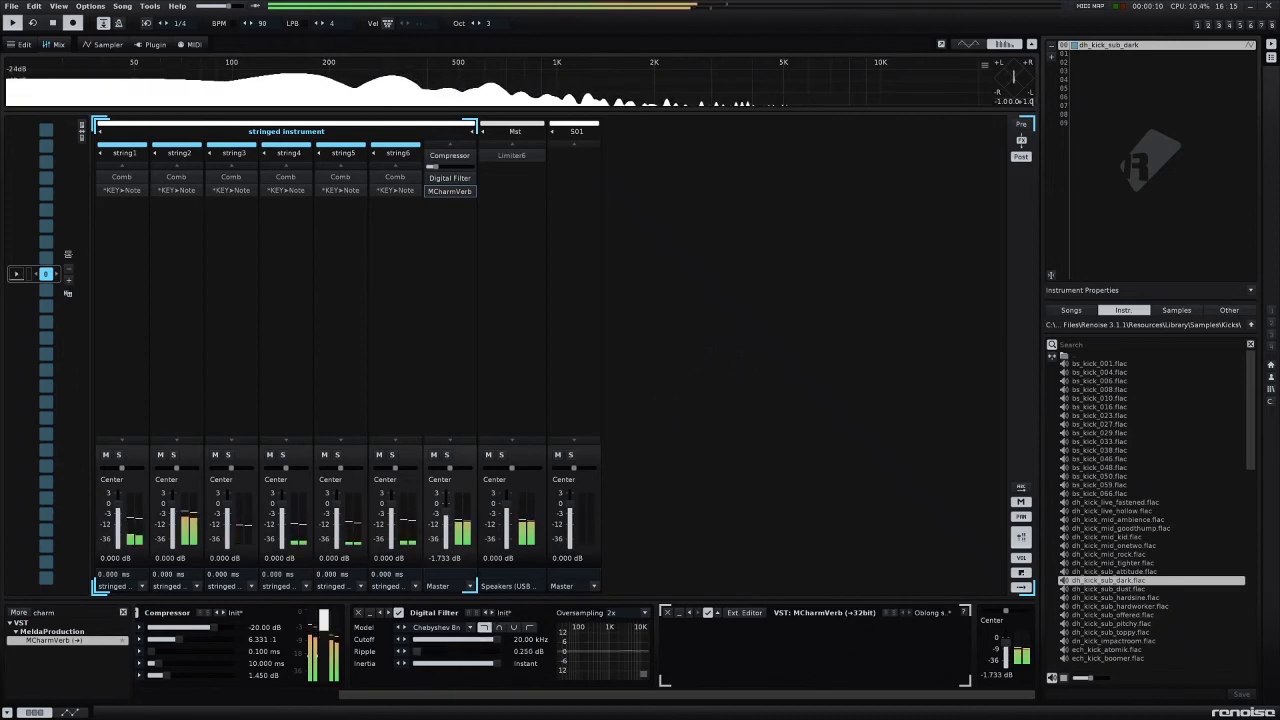
# Set the group's Digital Filter cutoff to 10.41 kHz and its ripple to 3.799 dB.
pyautogui.moveTo(457, 657); pyautogui.dragTo(483, 639)
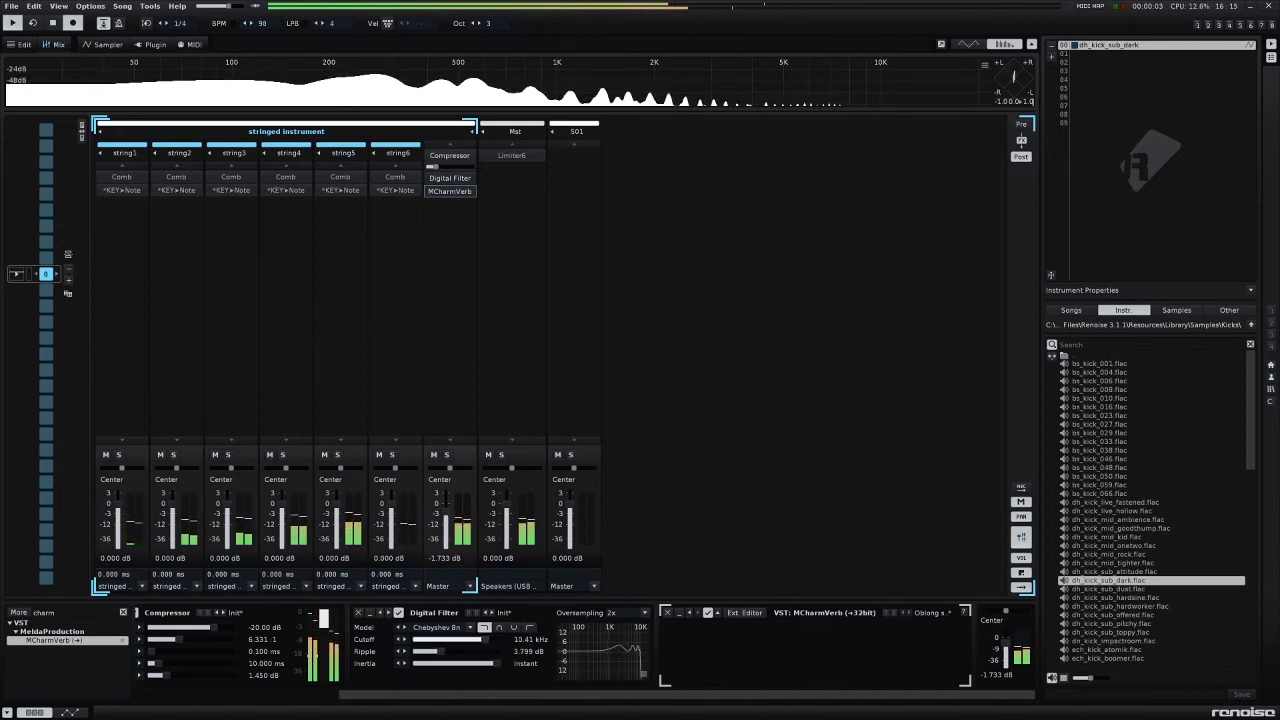